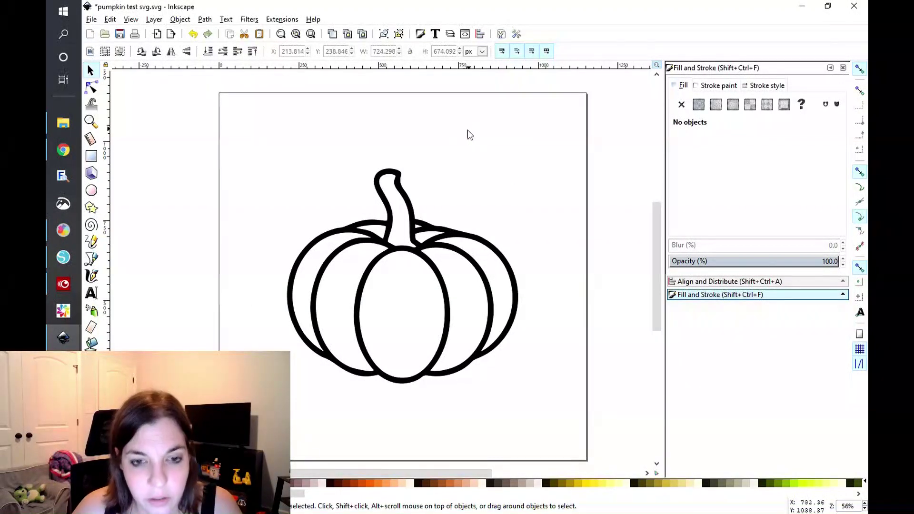
# Break the black pumpkin outline path apart into its separate pieces and clear the selection
pyautogui.click(407, 258)
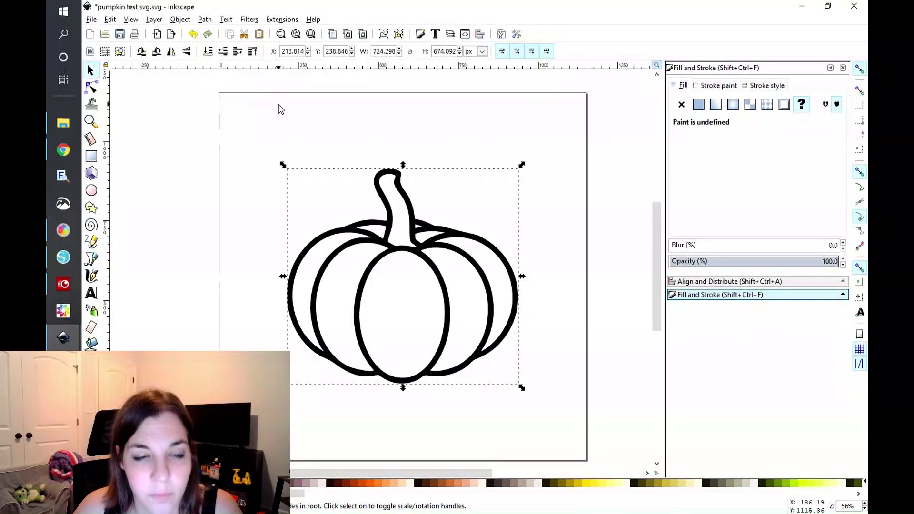
pyautogui.click(205, 19)
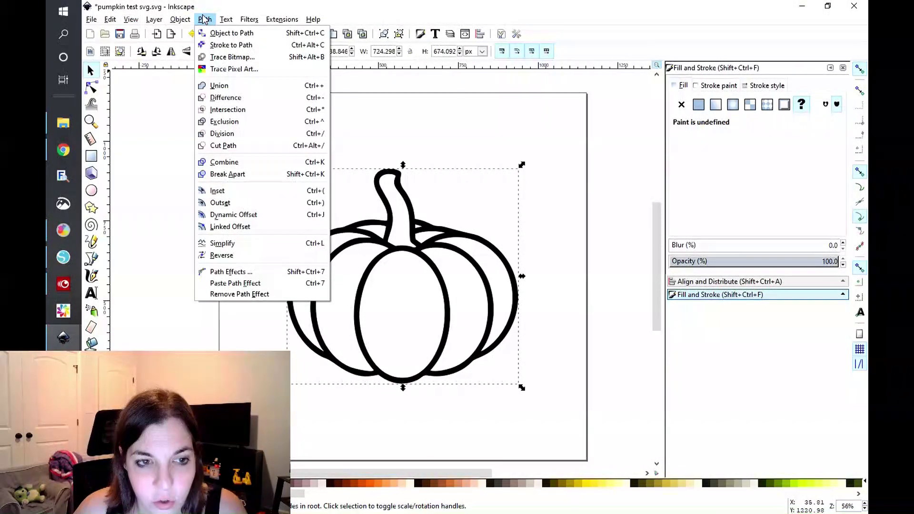
pyautogui.click(249, 175)
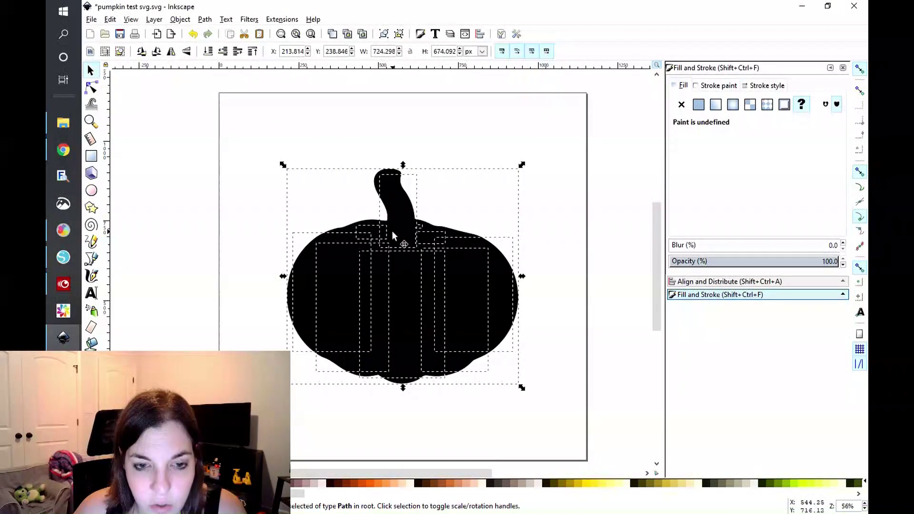
pyautogui.click(456, 126)
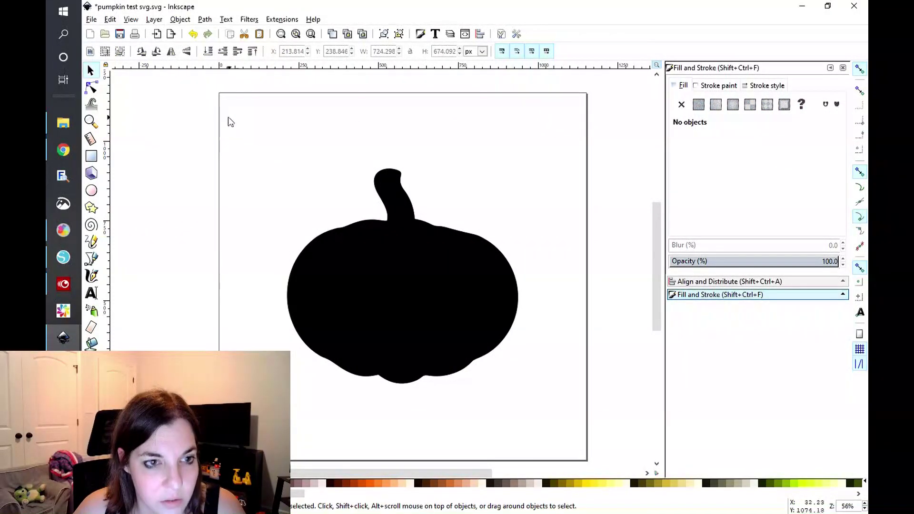
# Fill the inner stem shape with brown (784421ff)
pyautogui.click(91, 87)
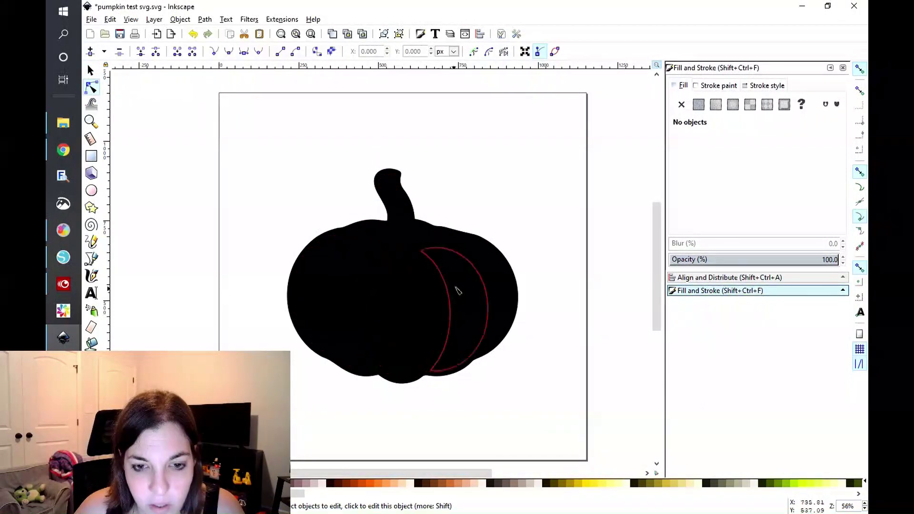
pyautogui.click(397, 205)
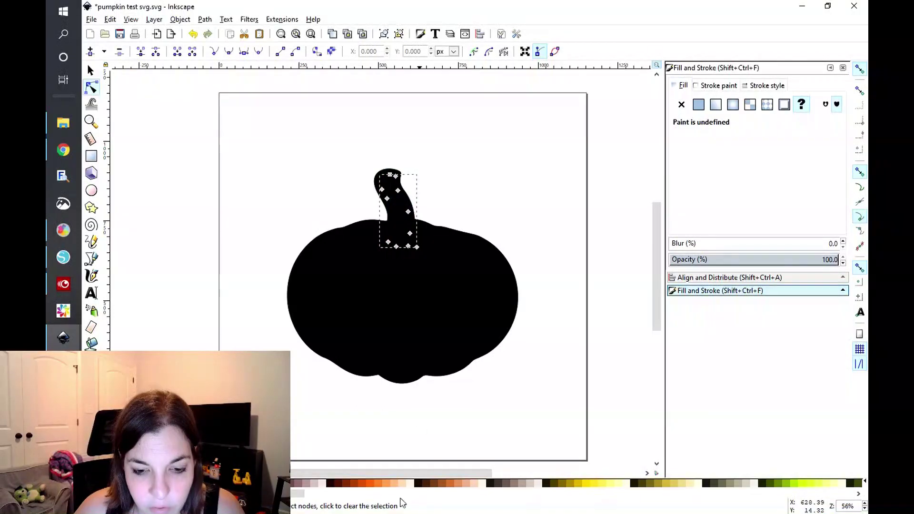
pyautogui.click(439, 484)
# Fill all the inner pumpkin body segments with orange (ff6600ff) and group them
pyautogui.click(372, 231)
pyautogui.keyDown('shift'); pyautogui.click(338, 243); pyautogui.keyUp('shift')
pyautogui.keyDown('shift'); pyautogui.click(347, 257); pyautogui.keyUp('shift')
pyautogui.keyDown('shift'); pyautogui.click(392, 276); pyautogui.keyUp('shift')
pyautogui.keyDown('shift'); pyautogui.click(449, 272); pyautogui.keyUp('shift')
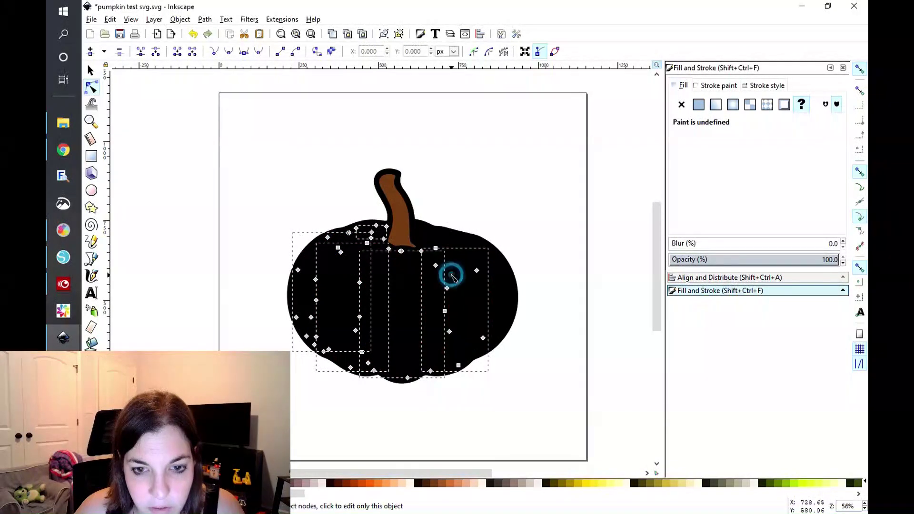
pyautogui.keyDown('shift'); pyautogui.click(464, 260); pyautogui.keyUp('shift')
pyautogui.keyDown('shift'); pyautogui.click(422, 230); pyautogui.keyUp('shift')
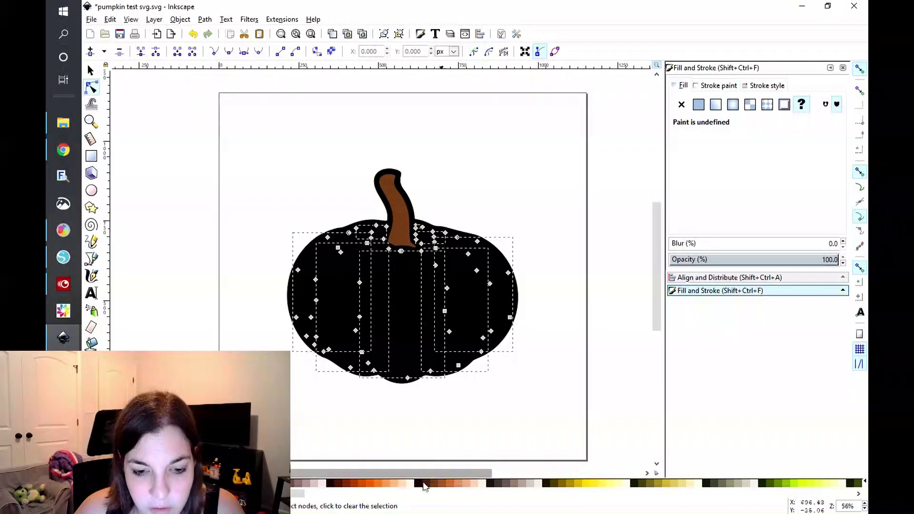
pyautogui.click(370, 483)
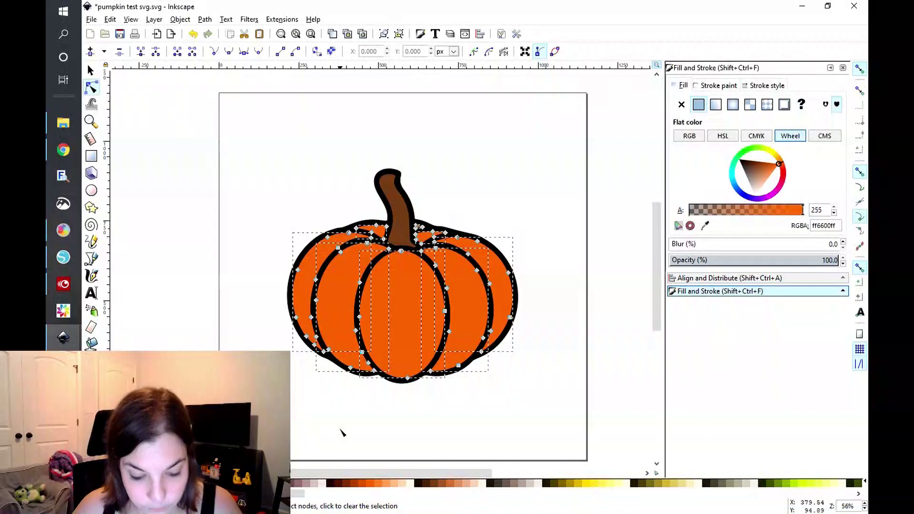
pyautogui.click(340, 430)
pyautogui.click(340, 430)
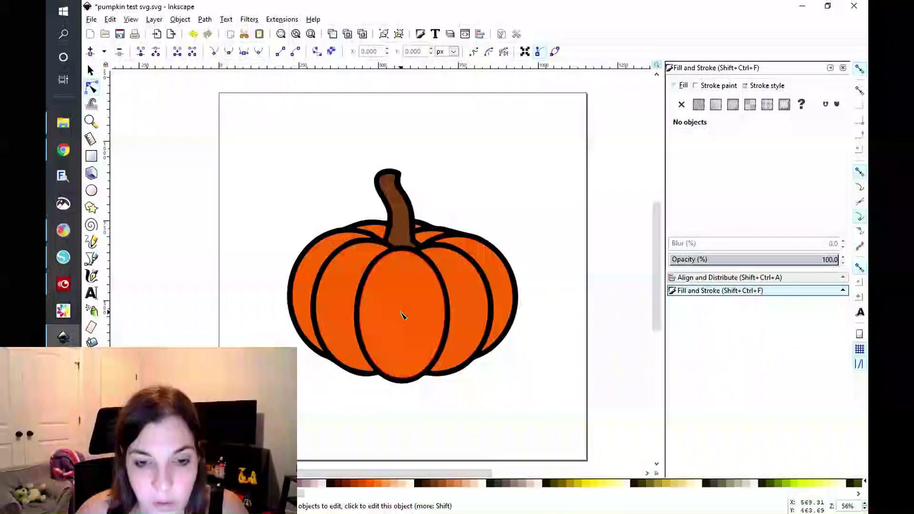
# Try shifting the group of orange body segments slightly and undo the move
pyautogui.click(401, 315)
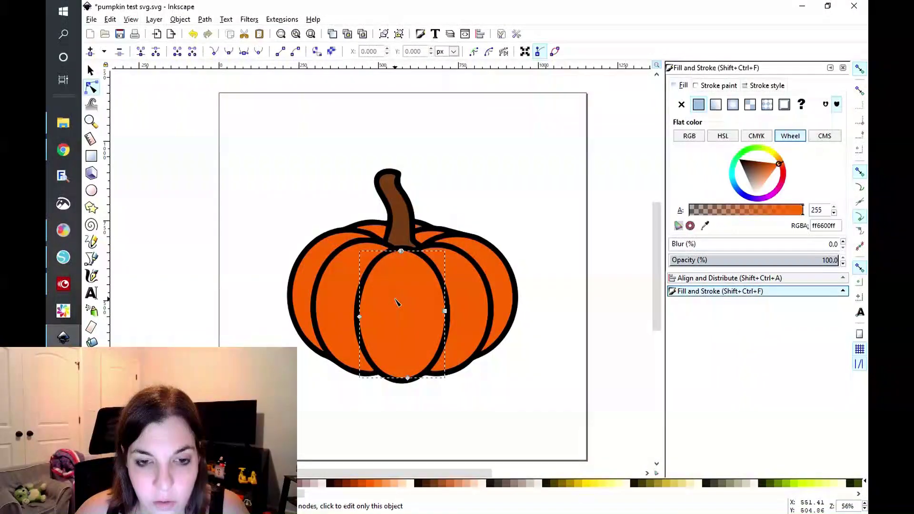
pyautogui.click(91, 70)
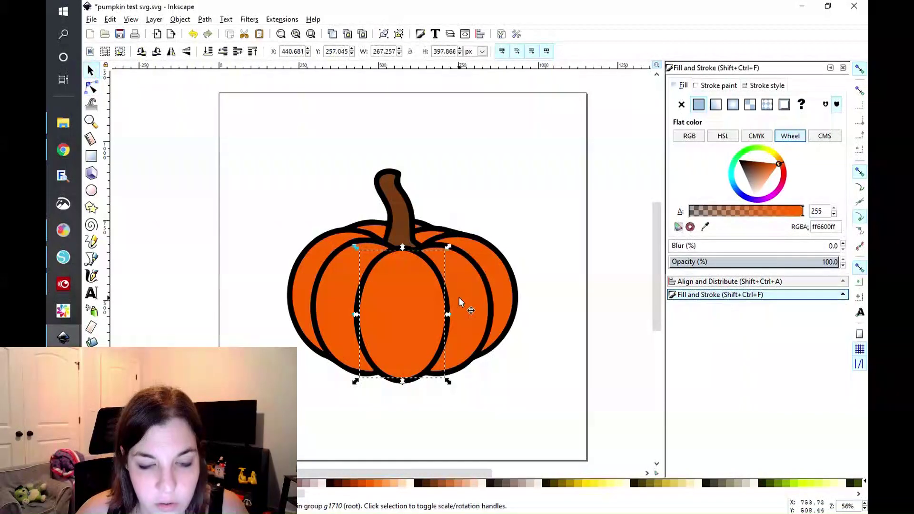
pyautogui.click(338, 284)
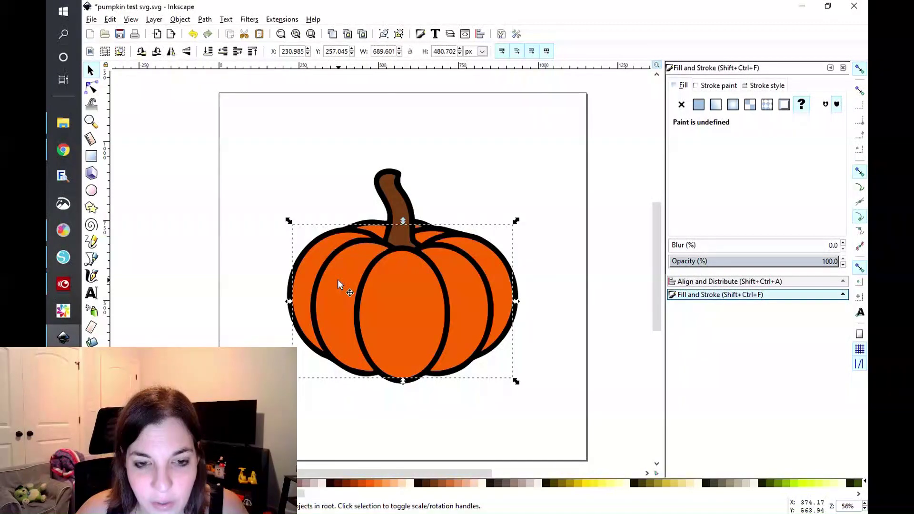
pyautogui.moveTo(338, 280); pyautogui.dragTo(340, 282)
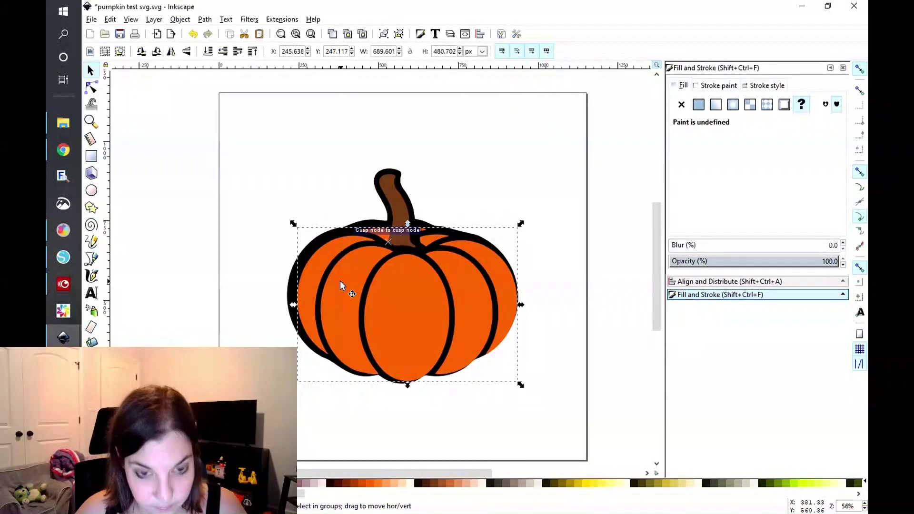
pyautogui.hotkey('ctrl', 'z')
# Group the stem with the orange body, move the group aside off the black silhouette, and undo the move
pyautogui.keyDown('shift'); pyautogui.click(393, 232); pyautogui.keyUp('shift')
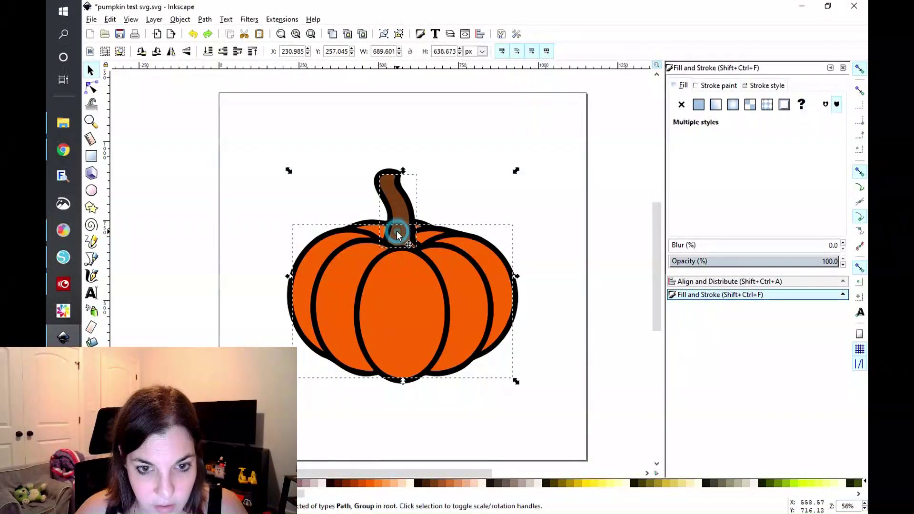
pyautogui.moveTo(406, 310); pyautogui.dragTo(538, 339)
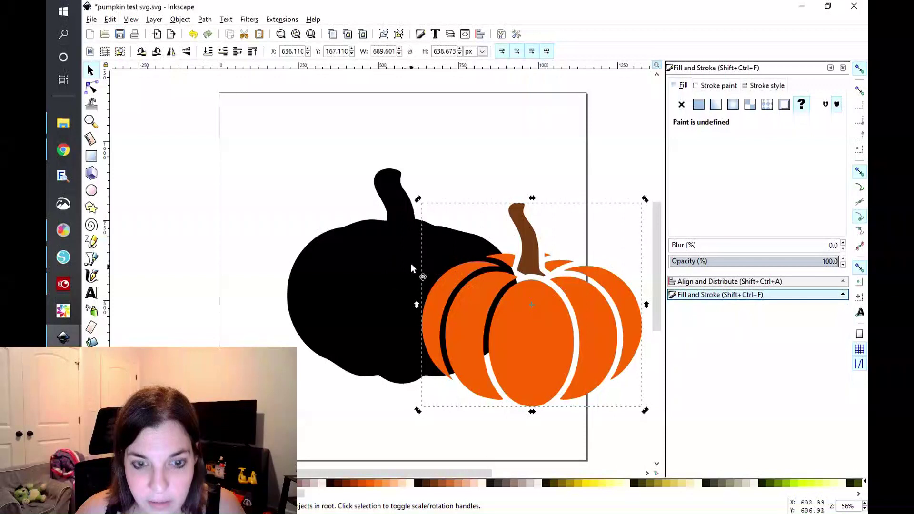
pyautogui.hotkey('ctrl', 'z')
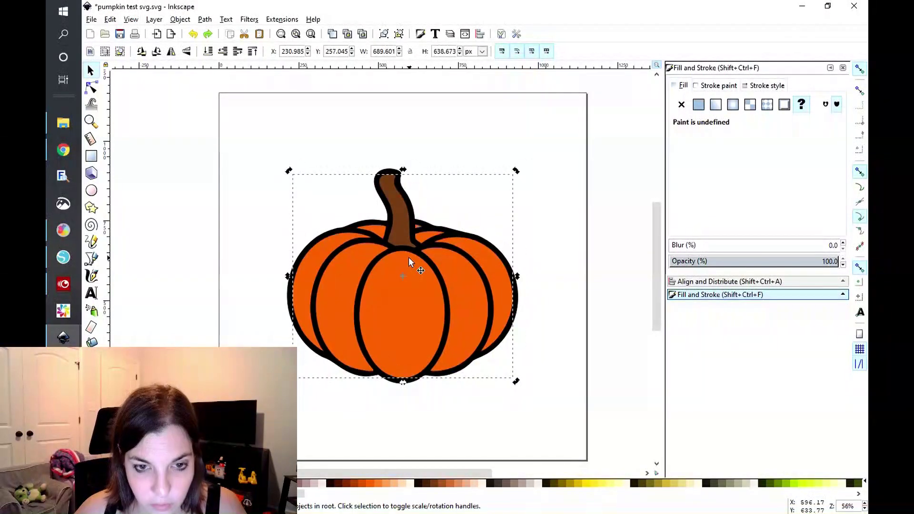
# Ungroup the stem from the orange body and clear the selection
pyautogui.click(436, 153)
pyautogui.click(398, 216)
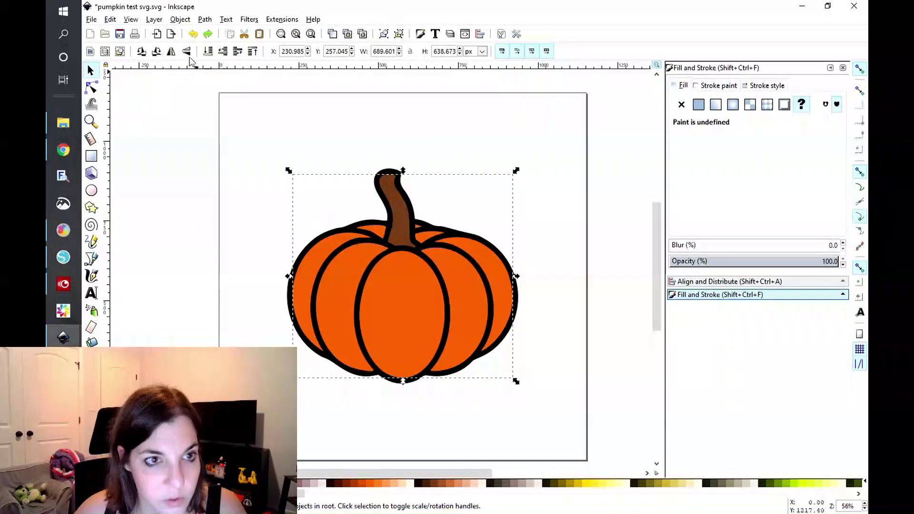
pyautogui.click(181, 19)
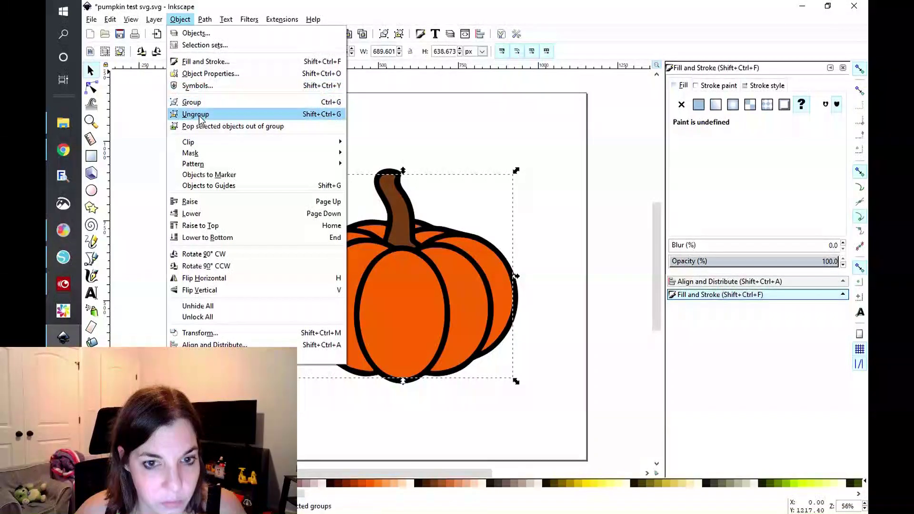
pyautogui.click(199, 116)
pyautogui.click(333, 144)
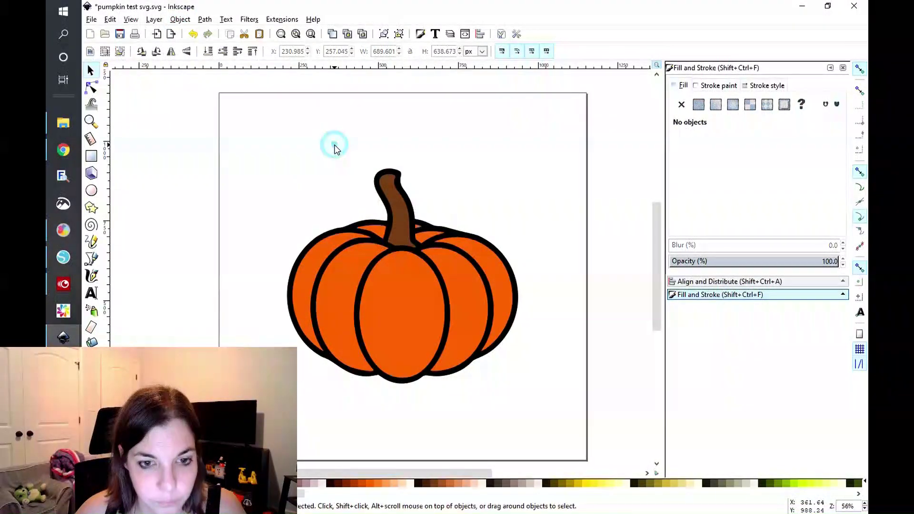
# Try subtracting the brown stem from the black silhouette with Difference and undo it
pyautogui.click(399, 212)
pyautogui.click(389, 175)
pyautogui.click(388, 175)
pyautogui.click(387, 172)
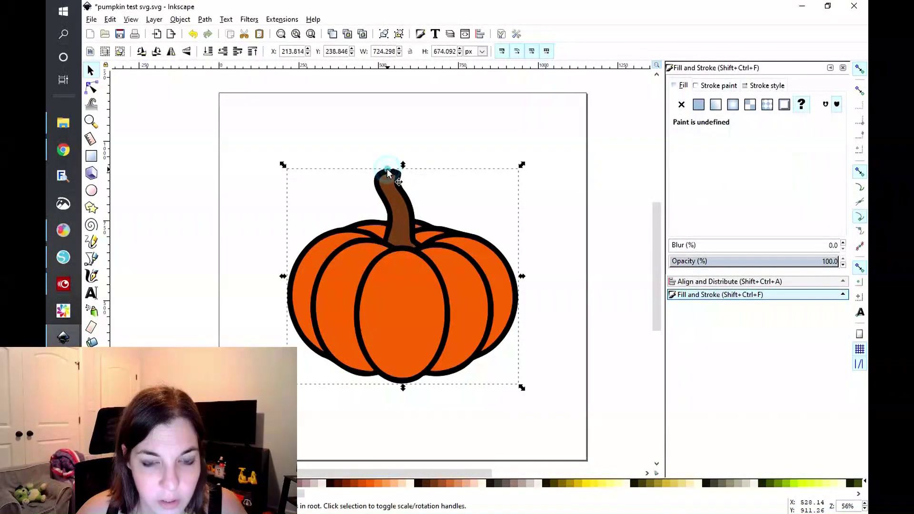
pyautogui.click(389, 173)
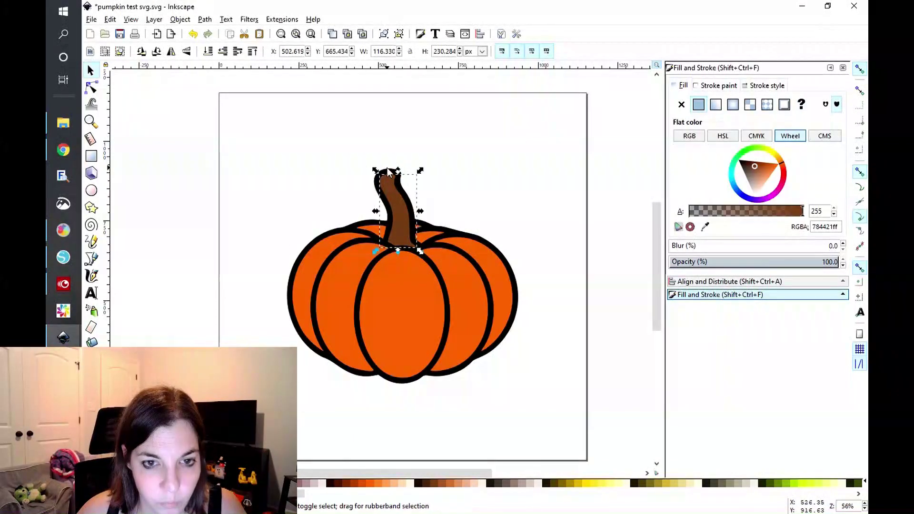
pyautogui.keyDown('shift'); pyautogui.click(389, 173); pyautogui.keyUp('shift')
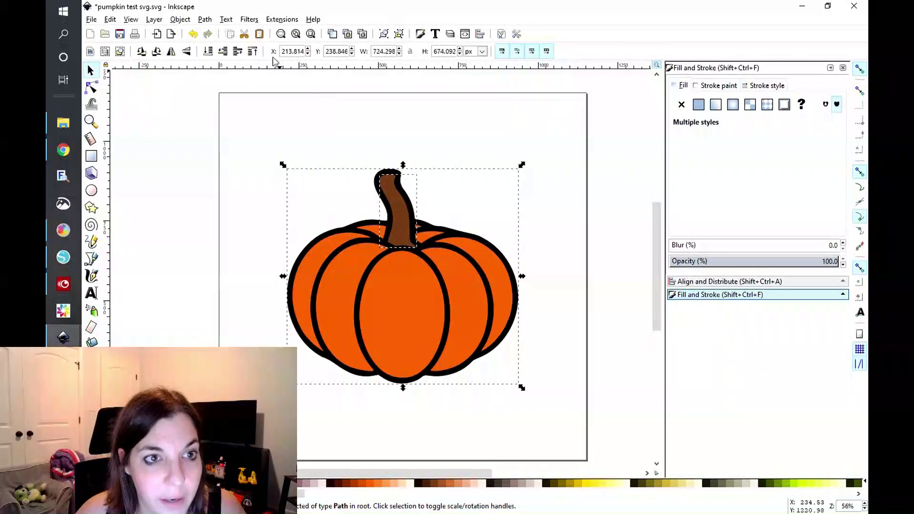
pyautogui.click(205, 20)
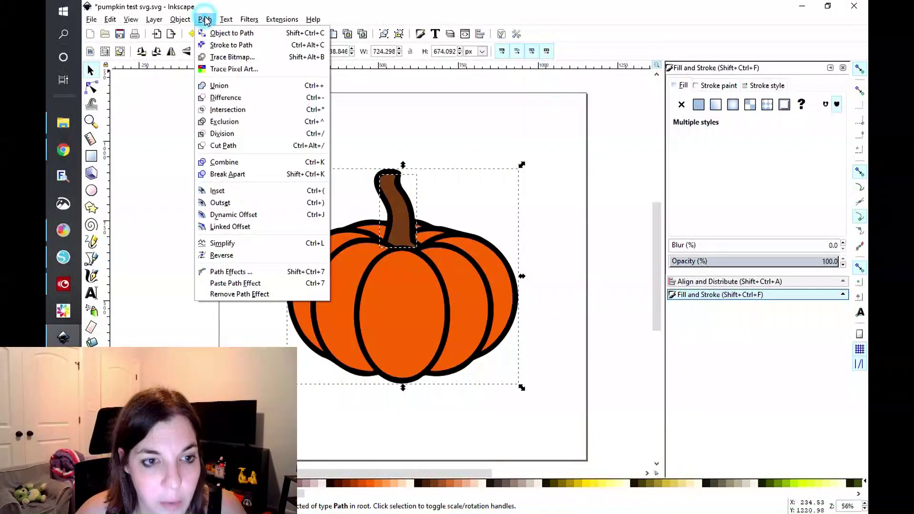
pyautogui.click(225, 97)
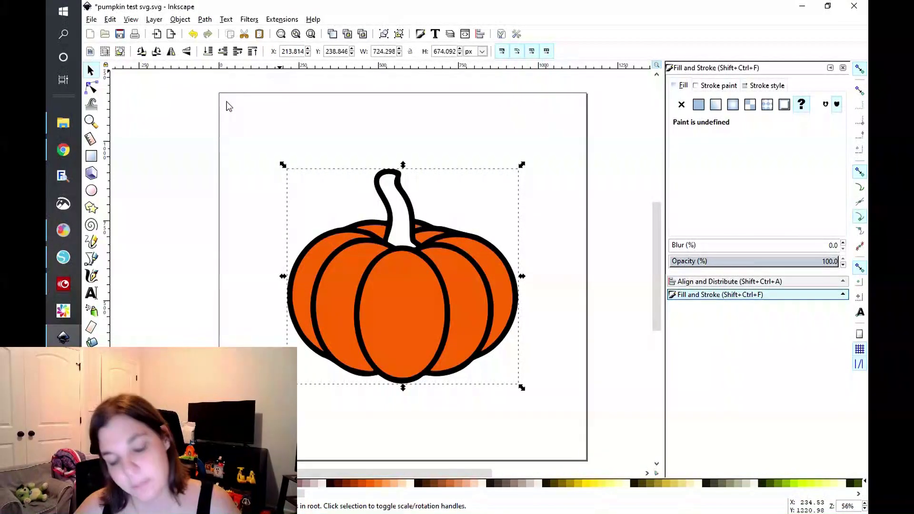
pyautogui.press('ctrl')
pyautogui.hotkey('ctrl', 'z')
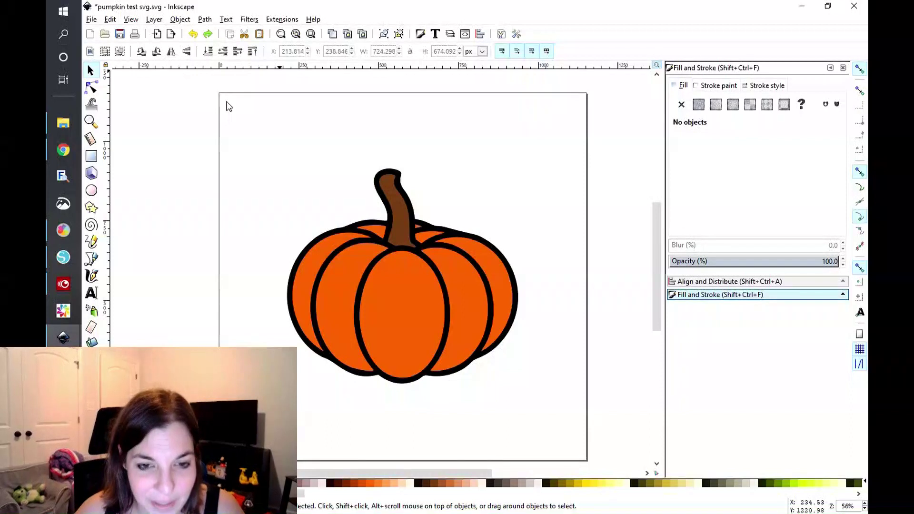
# Group the brown stem with the orange body segments and duplicate that group
pyautogui.click(388, 191)
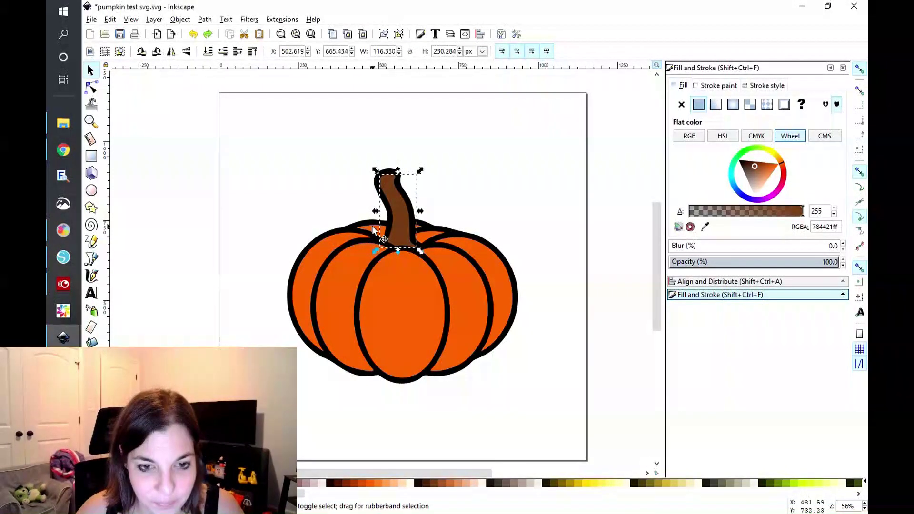
pyautogui.keyDown('shift'); pyautogui.click(373, 231); pyautogui.keyUp('shift')
pyautogui.hotkey('ctrl', 'g')
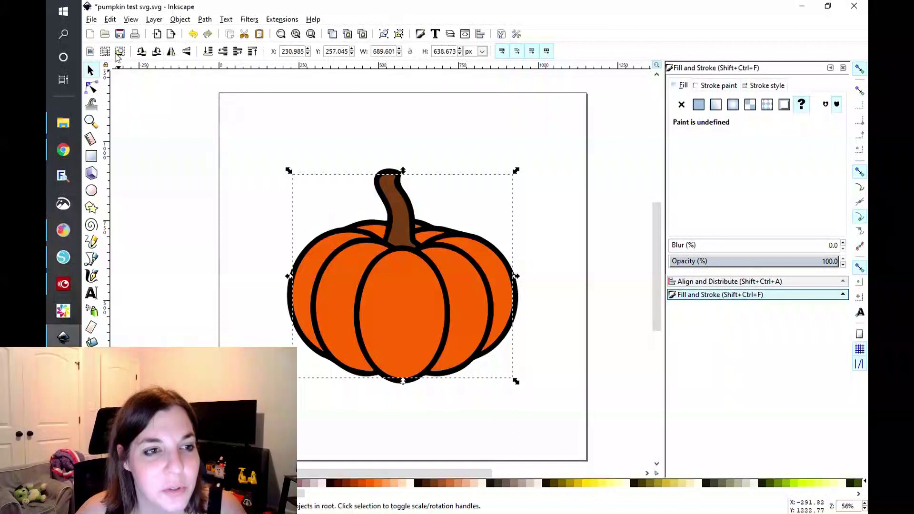
pyautogui.click(110, 21)
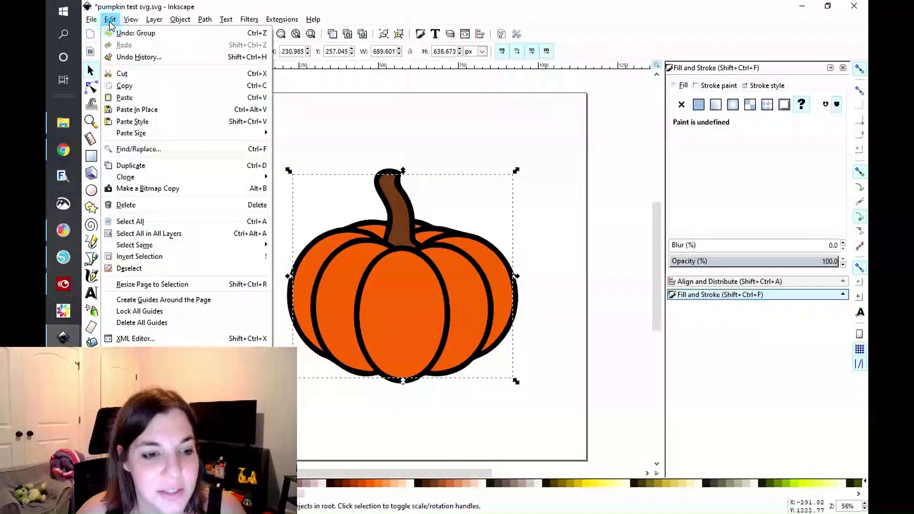
pyautogui.click(157, 164)
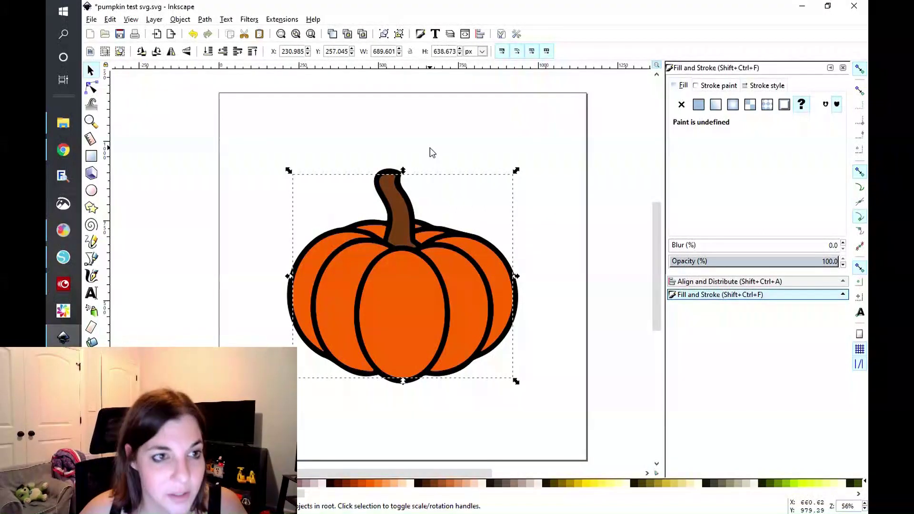
# Move the duplicated stem and body group aside to check the copy, and undo the move
pyautogui.click(336, 149)
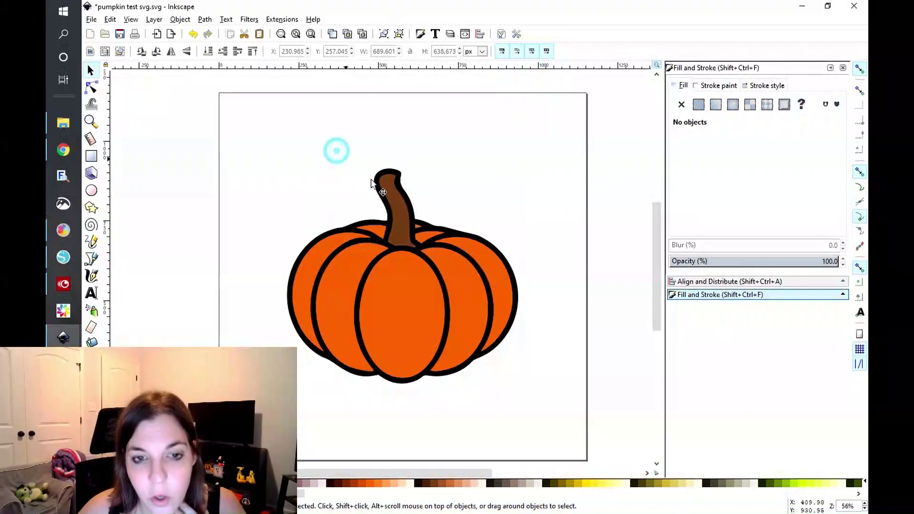
pyautogui.moveTo(399, 215); pyautogui.dragTo(517, 223)
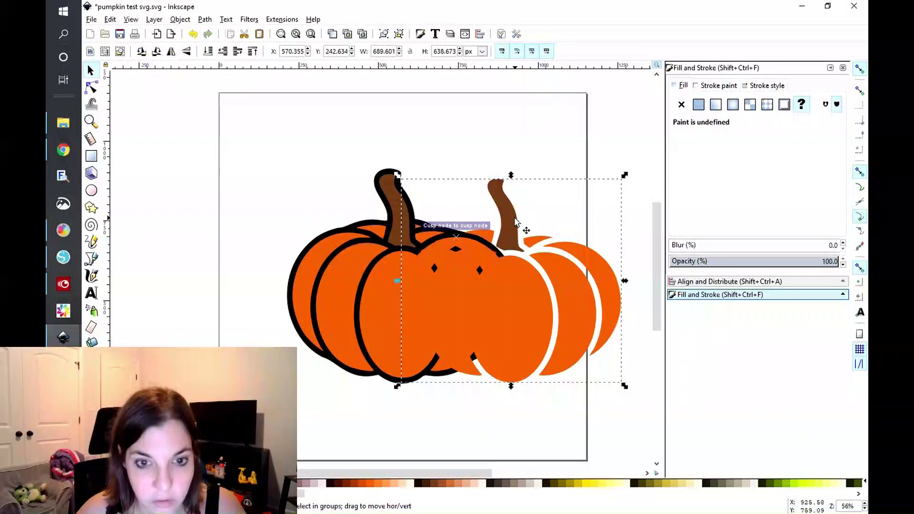
pyautogui.hotkey('ctrl', 'z')
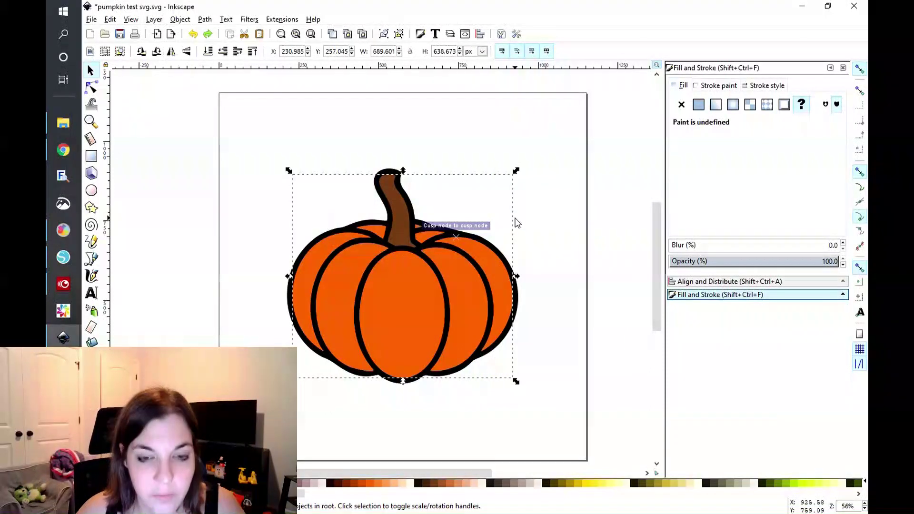
# Ungroup the duplicated stem and body group and clear the selection
pyautogui.click(205, 19)
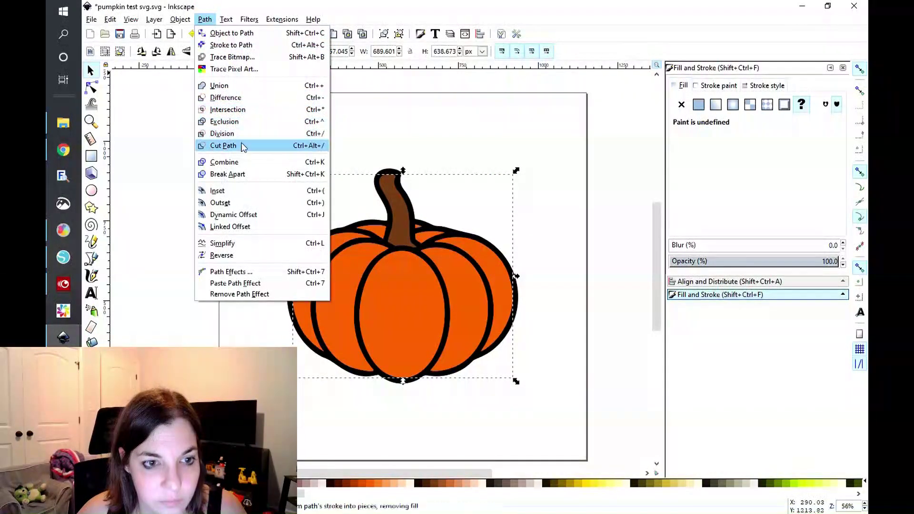
pyautogui.moveTo(181, 19)
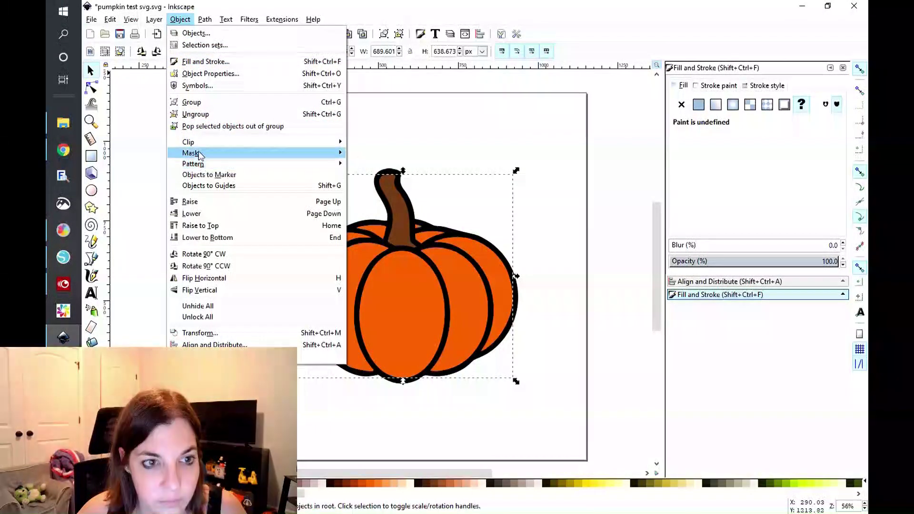
pyautogui.click(195, 115)
pyautogui.click(339, 163)
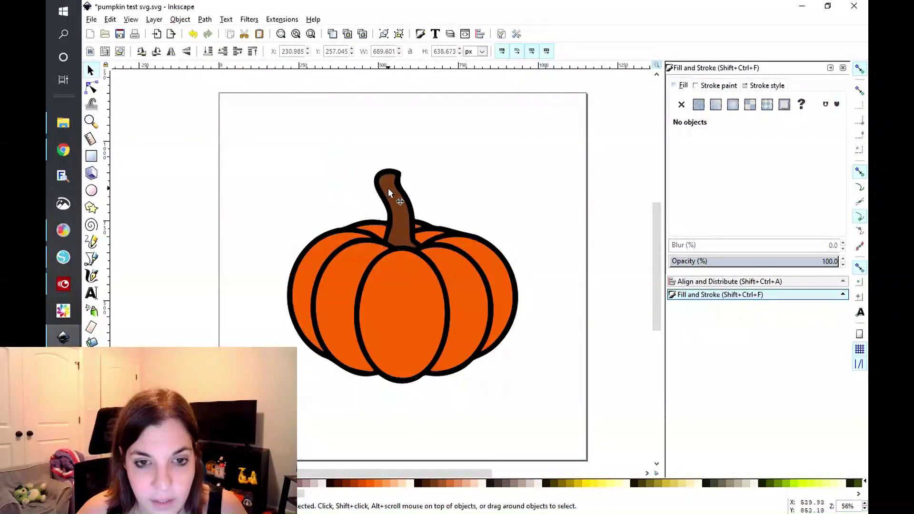
# Subtract the brown stem from the black pumpkin silhouette with Difference and clear the selection
pyautogui.click(389, 189)
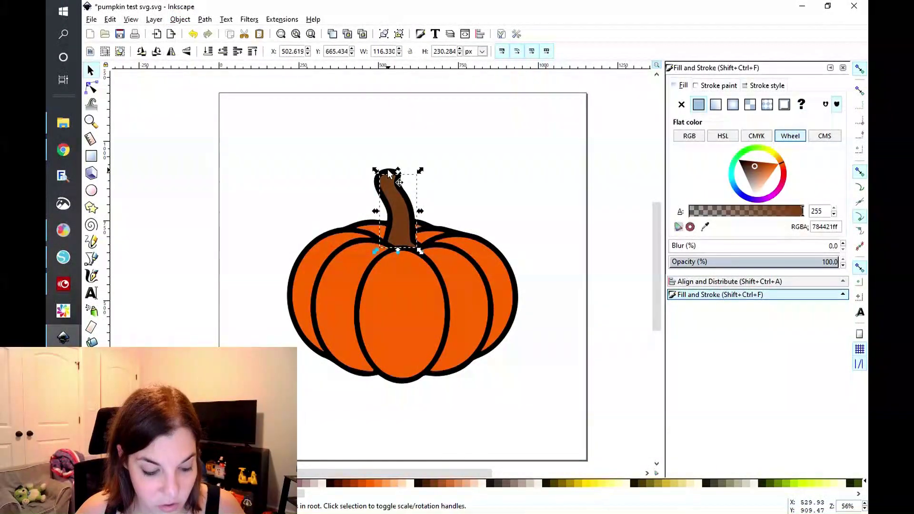
pyautogui.keyDown('shift'); pyautogui.click(388, 170); pyautogui.keyUp('shift')
pyautogui.click(389, 168)
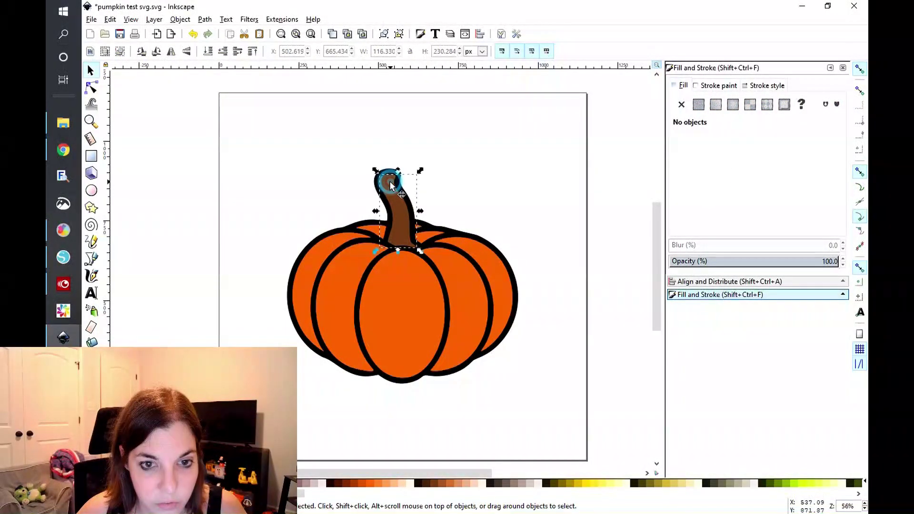
pyautogui.keyDown('shift'); pyautogui.click(389, 170); pyautogui.keyUp('shift')
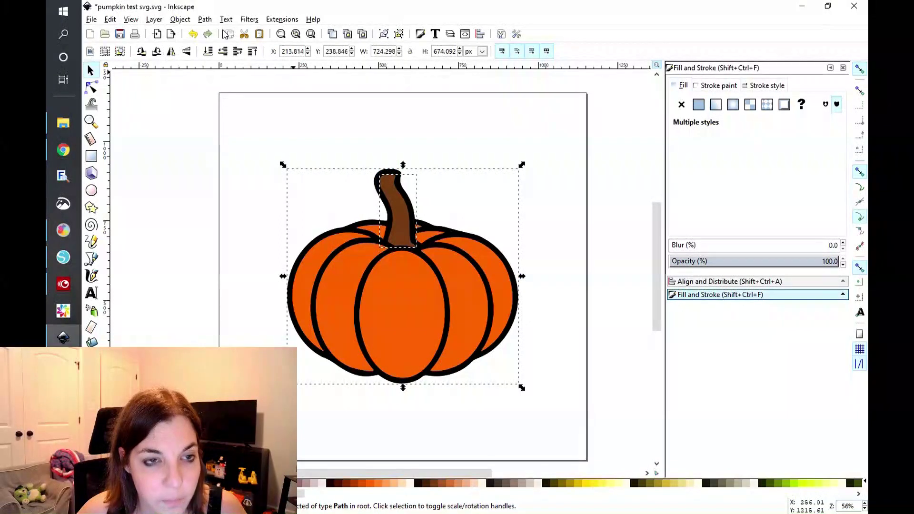
pyautogui.click(206, 20)
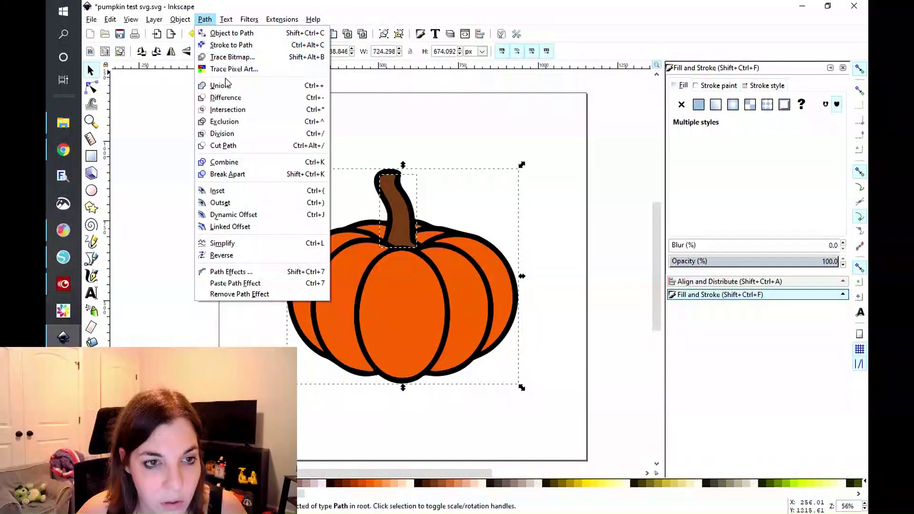
pyautogui.click(228, 97)
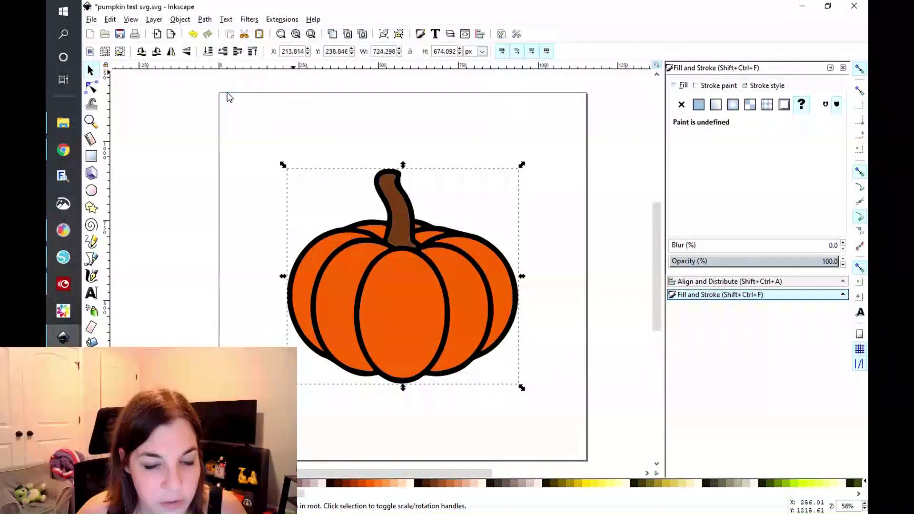
pyautogui.click(331, 148)
# Move the coloured stem and body group aside to check the stem cutout, and undo the move
pyautogui.moveTo(390, 195); pyautogui.dragTo(428, 193)
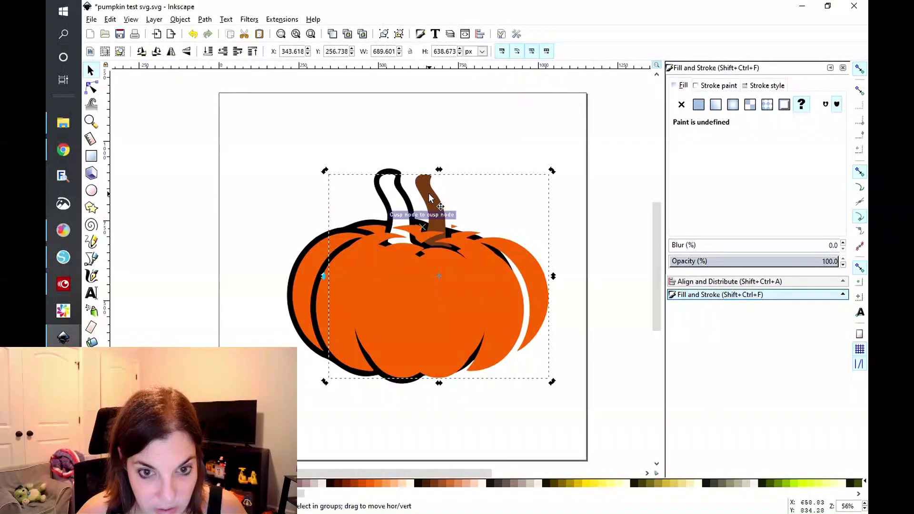
pyautogui.hotkey('ctrl', 'z')
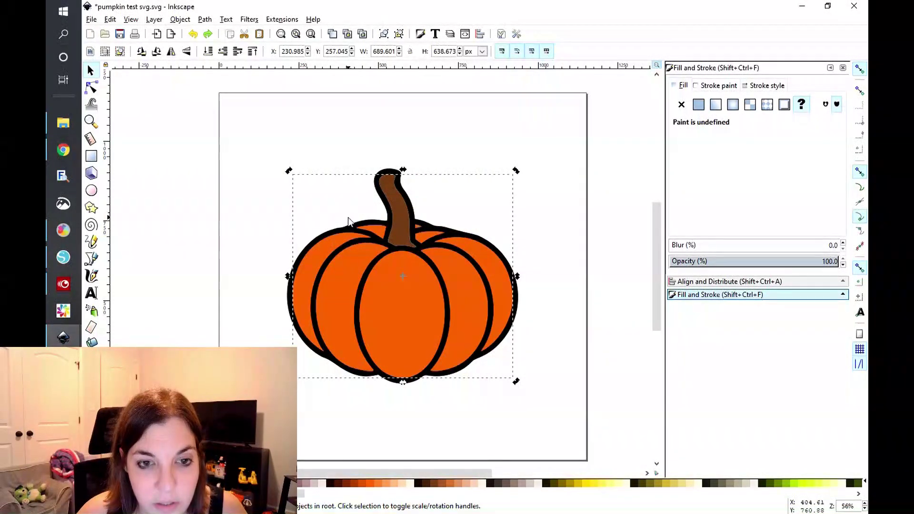
pyautogui.click(342, 139)
# Combine the duplicate orange body segments into one path and subtract it from the black silhouette with Difference
pyautogui.click(378, 232)
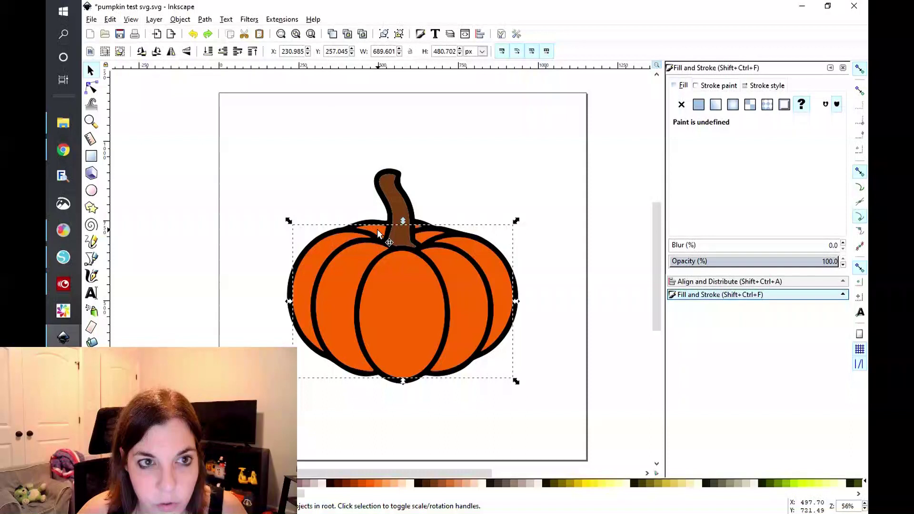
pyautogui.click(210, 20)
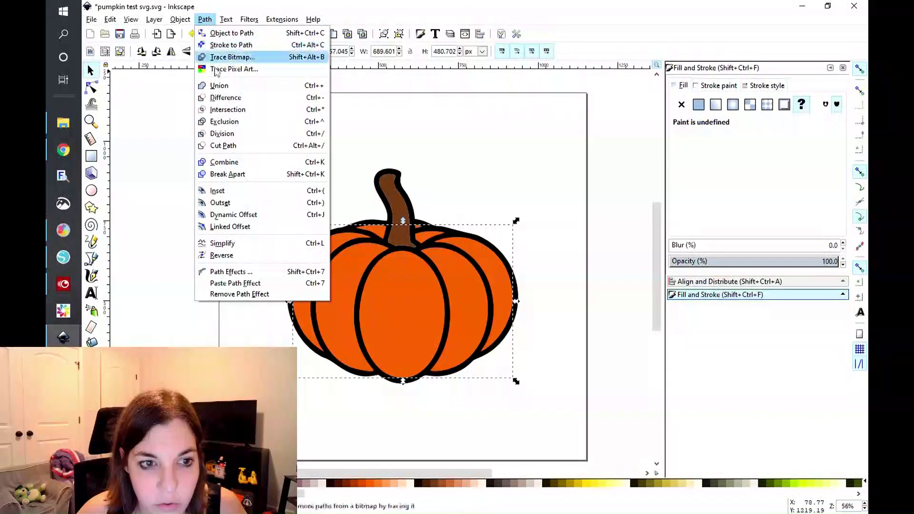
pyautogui.click(237, 163)
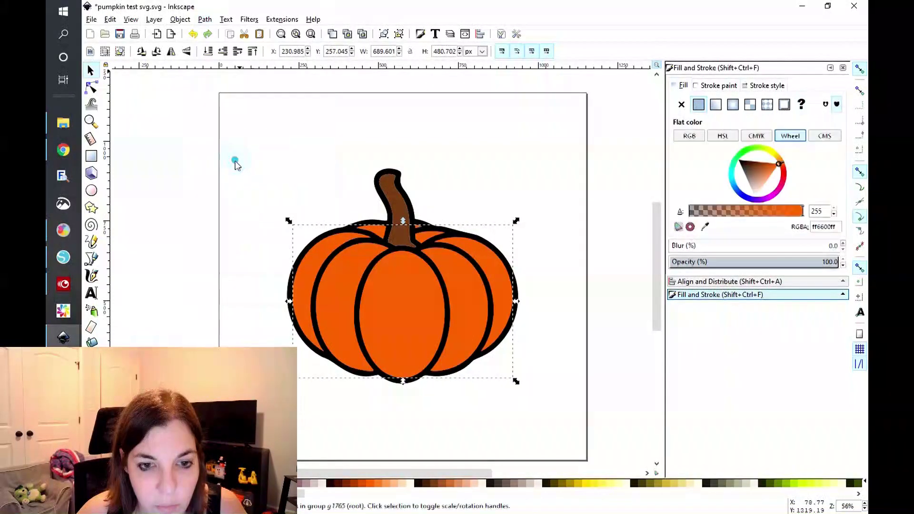
pyautogui.keyDown('shift'); pyautogui.click(362, 224); pyautogui.keyUp('shift')
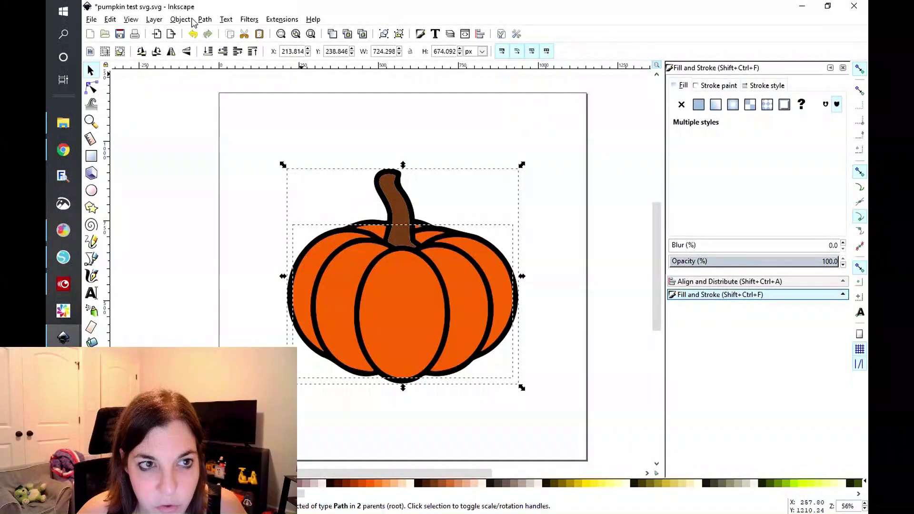
pyautogui.click(207, 20)
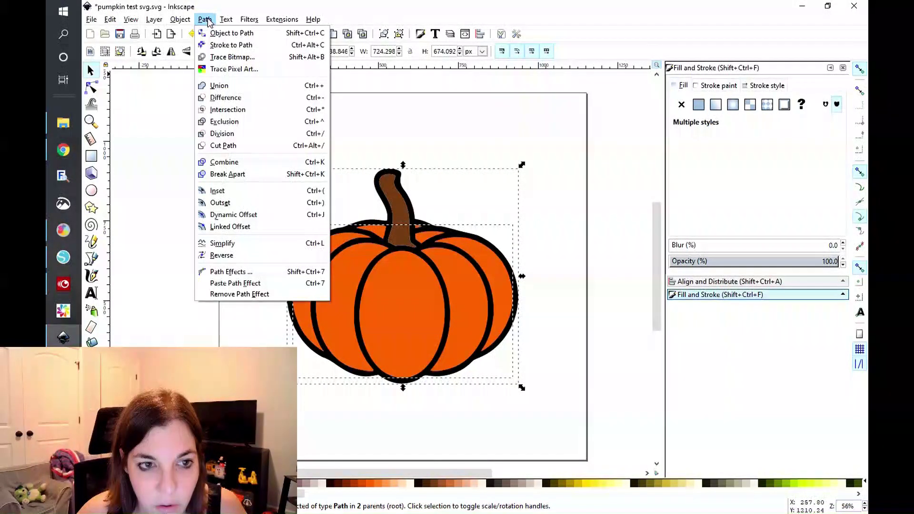
pyautogui.click(228, 99)
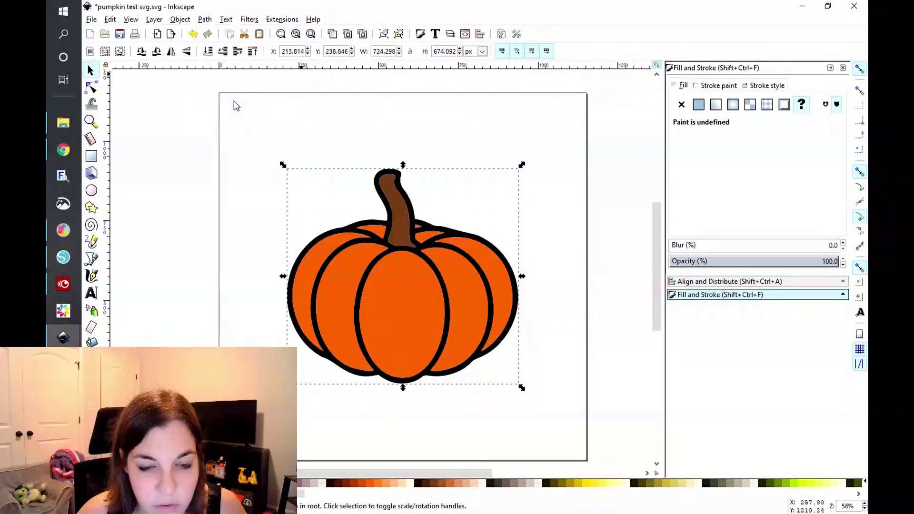
# Move the coloured pumpkin group aside to check the body cutouts in the black outline, and undo the move
pyautogui.click(308, 128)
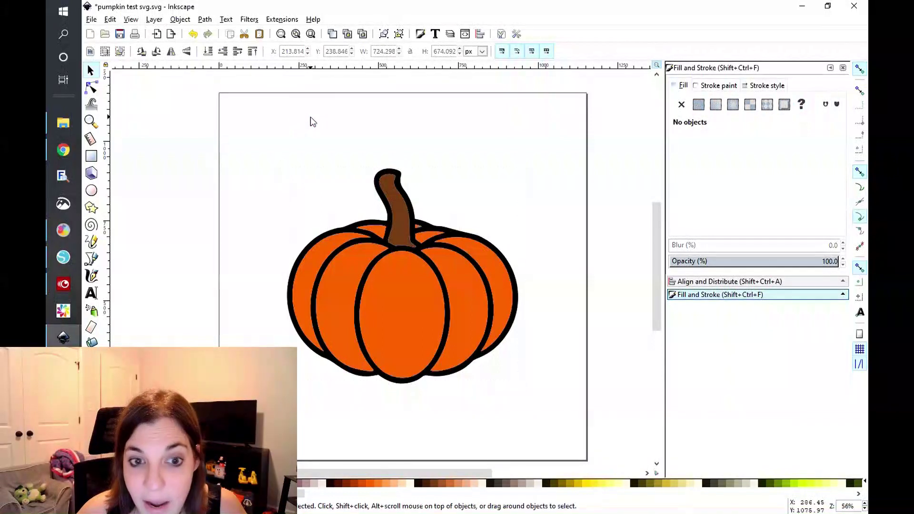
pyautogui.moveTo(403, 213); pyautogui.dragTo(487, 228)
pyautogui.hotkey('ctrl', 'z')
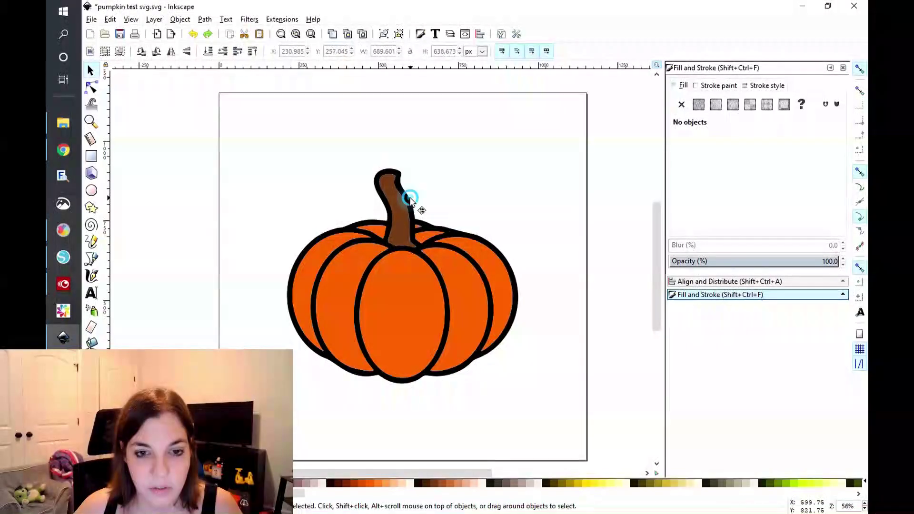
# Cut the coloured stem and body group to the clipboard, leaving only the black outline on the page
pyautogui.click(411, 200)
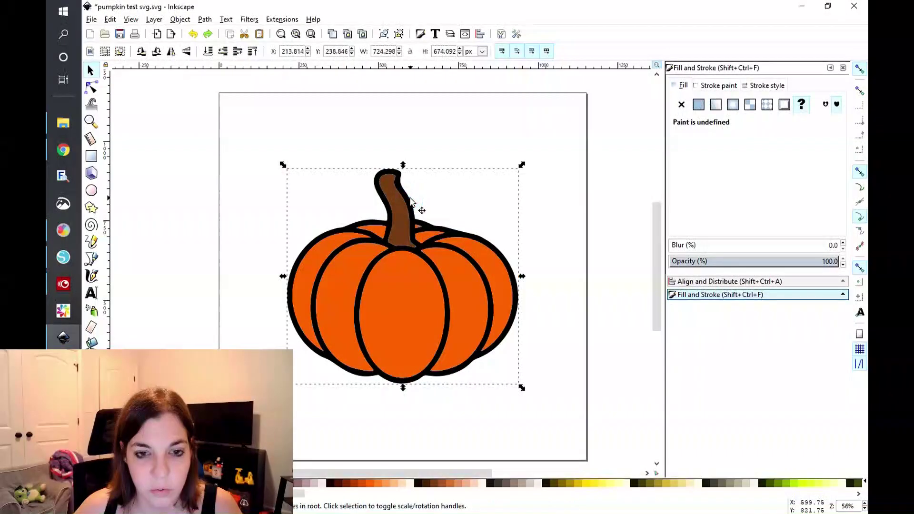
pyautogui.click(433, 189)
pyautogui.click(402, 214)
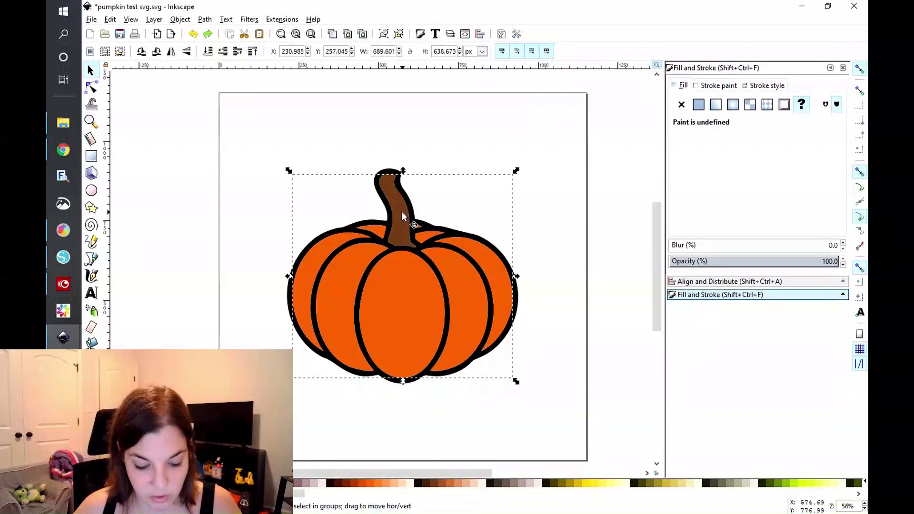
pyautogui.hotkey('ctrl', 'z')
# Break apart the black pumpkin outline and merge its pieces into one solid silhouette with Union
pyautogui.click(410, 208)
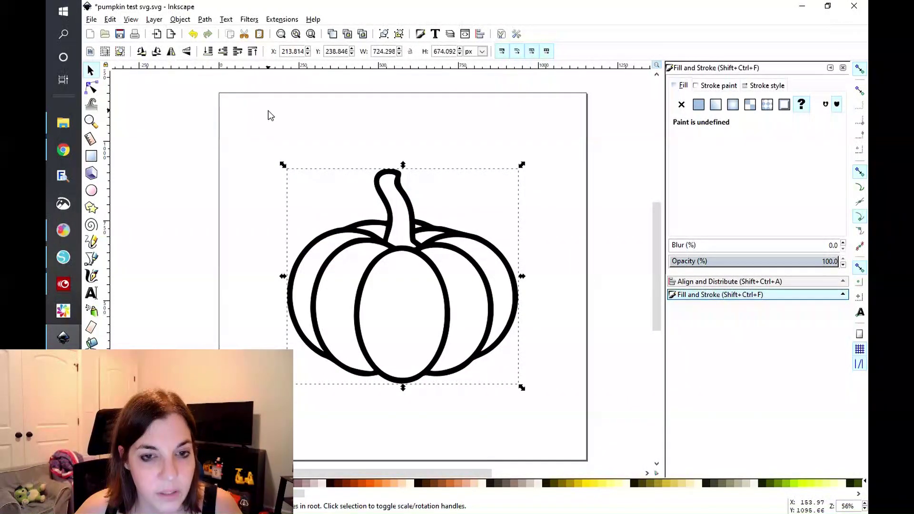
pyautogui.click(205, 19)
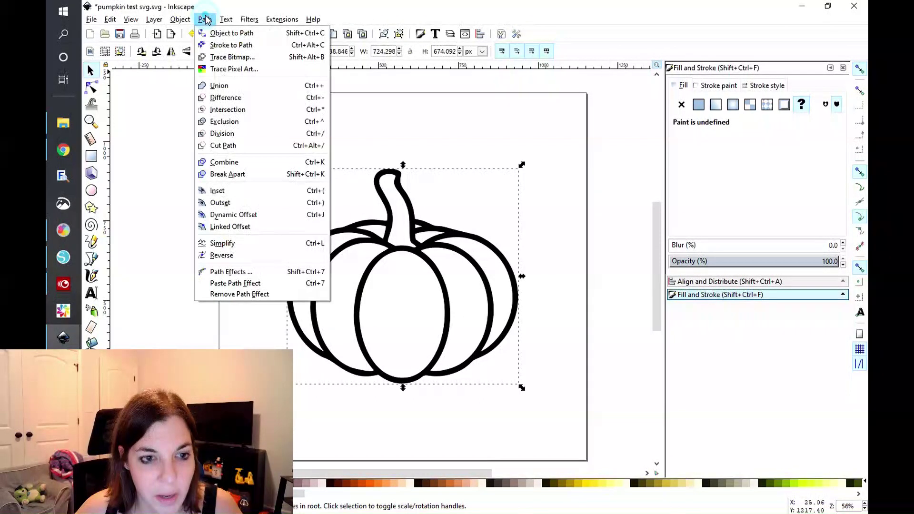
pyautogui.click(243, 173)
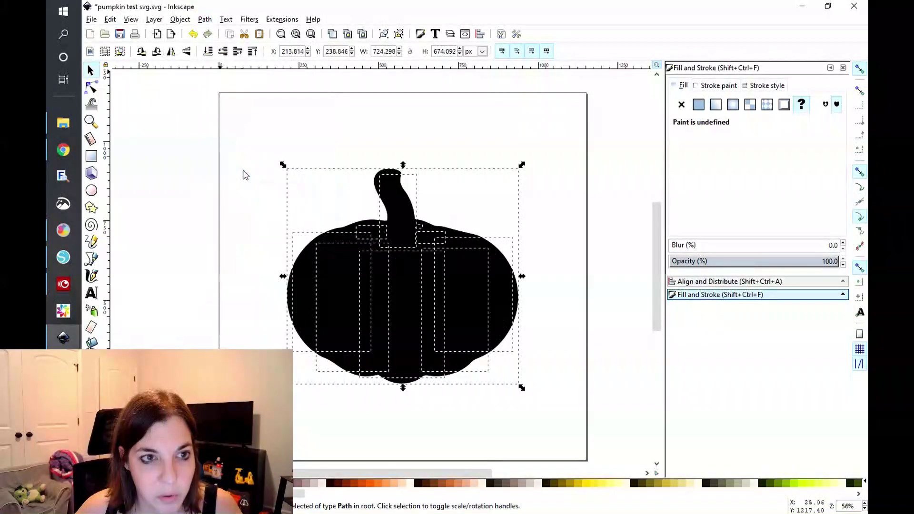
pyautogui.click(205, 19)
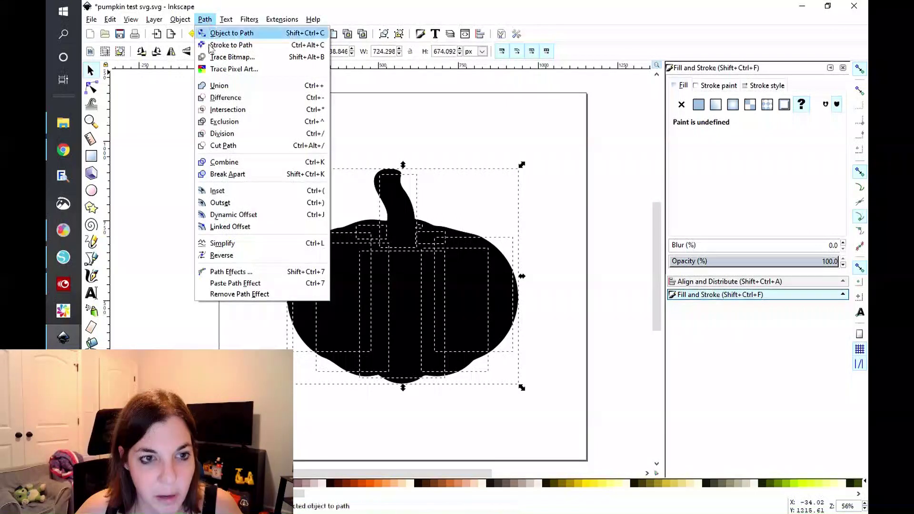
pyautogui.click(217, 84)
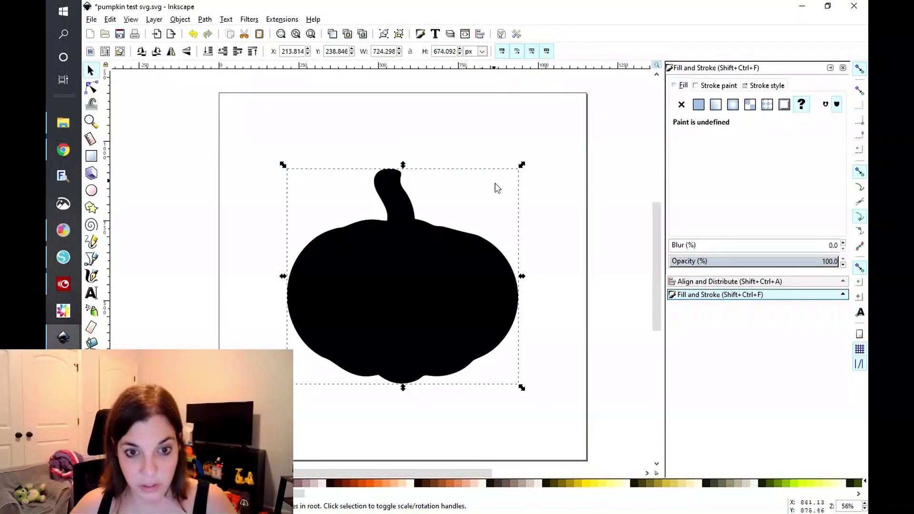
# Paste the coloured stem and body group and place it over the solid black silhouette
pyautogui.hotkey('ctrl', 'v')
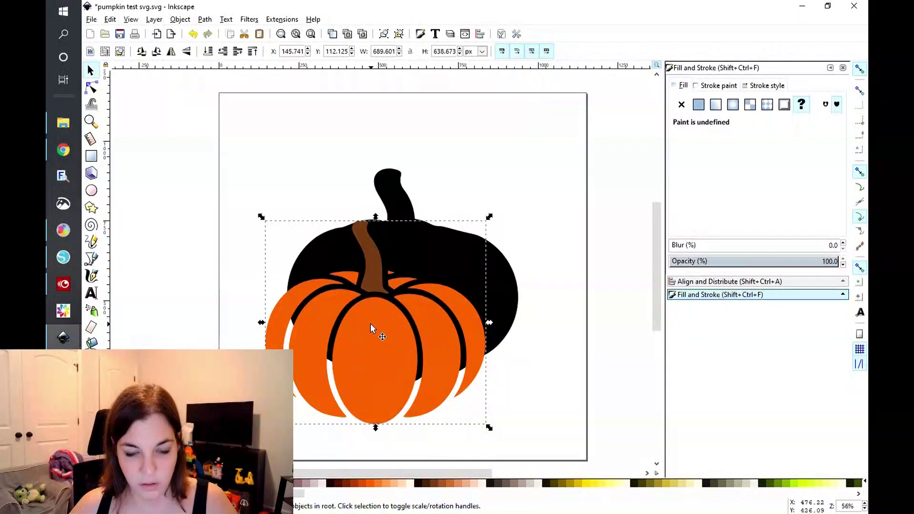
pyautogui.moveTo(370, 324); pyautogui.dragTo(395, 259)
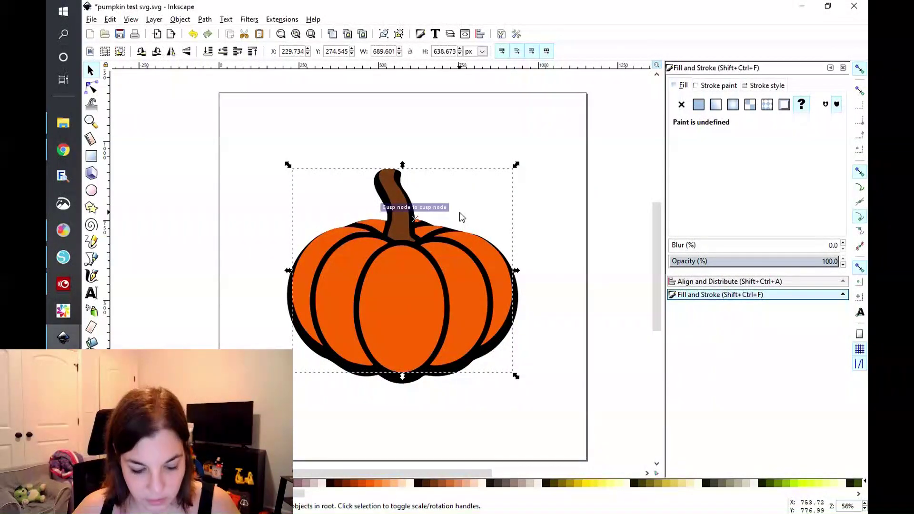
# Undo the pasted group's placement, the silhouette's Union and Break Apart, and the cut of the coloured group
pyautogui.hotkey('ctrl', 'z')
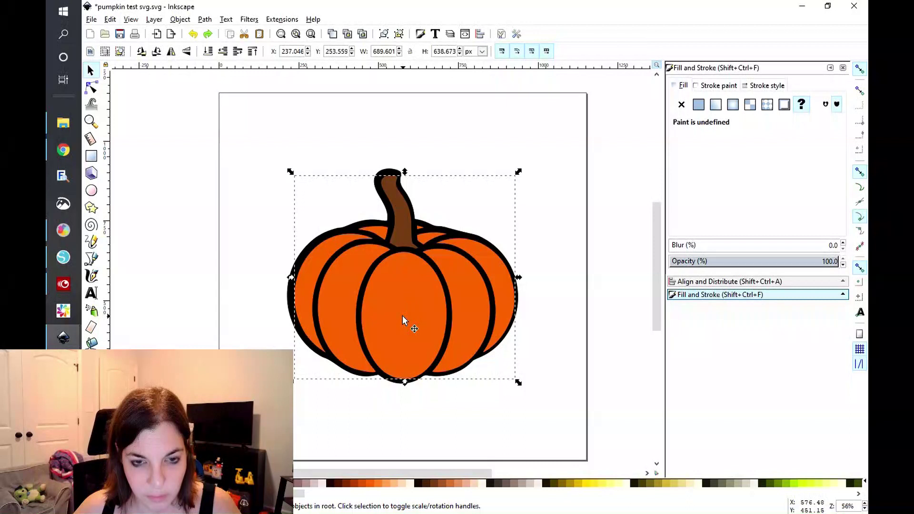
pyautogui.hotkey('ctrl', 'z')
pyautogui.hotkey('ctrl', 'z')
pyautogui.hotkey('ctrl', 'shift', 'z')
pyautogui.hotkey('ctrl', 'shift', 'z')
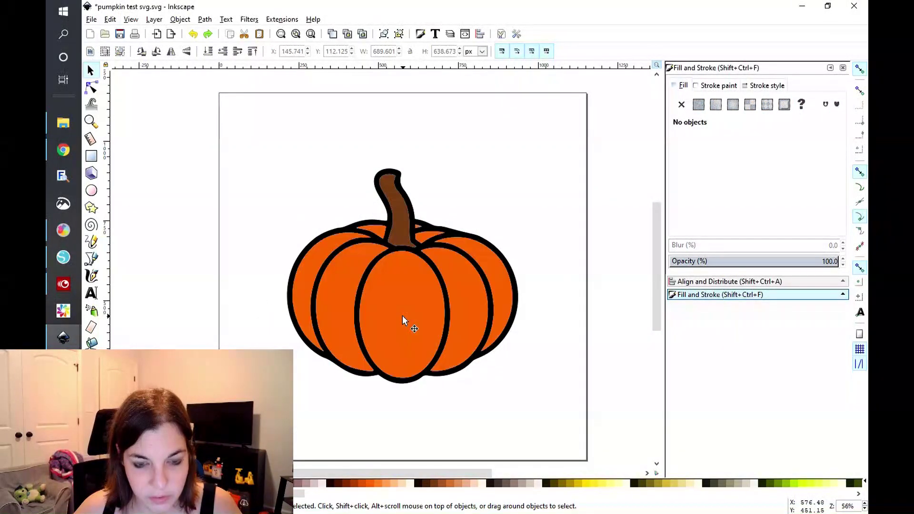
# Try Break Apart and Union on the grouped brown stem and orange body
pyautogui.click(411, 206)
pyautogui.click(204, 20)
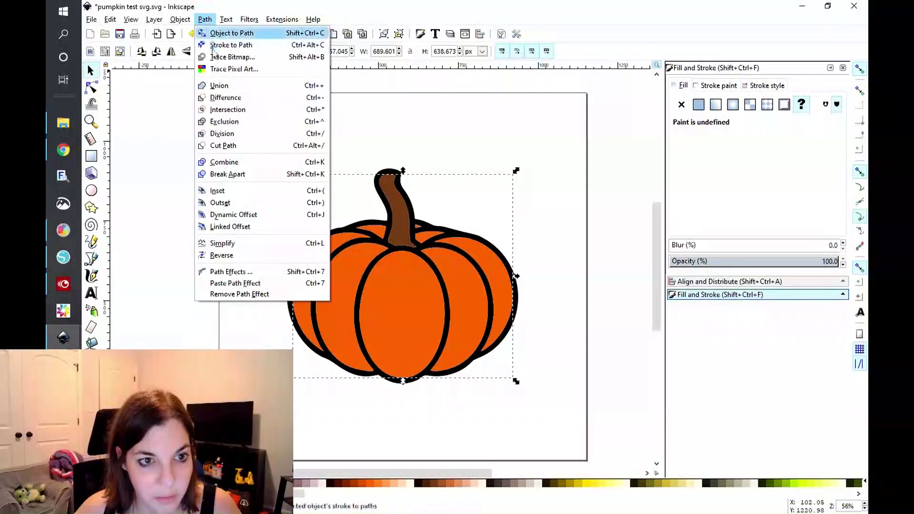
pyautogui.click(227, 175)
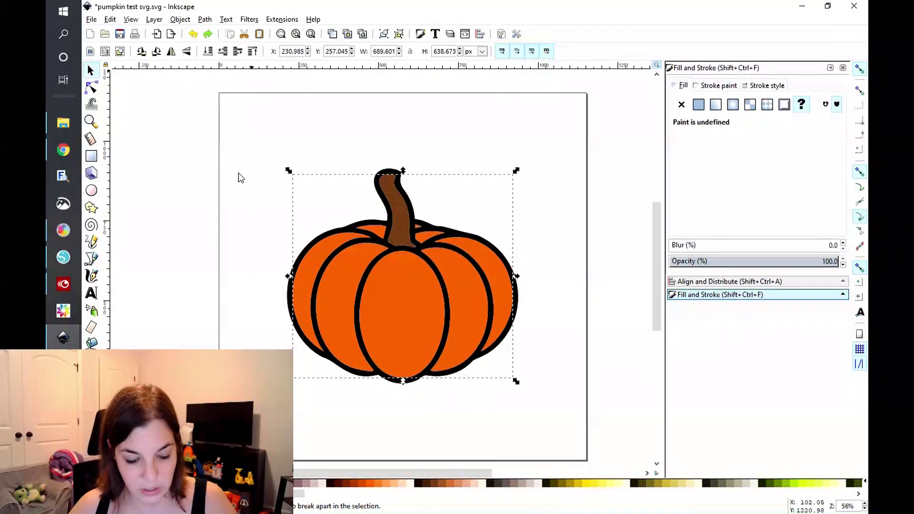
pyautogui.click(205, 20)
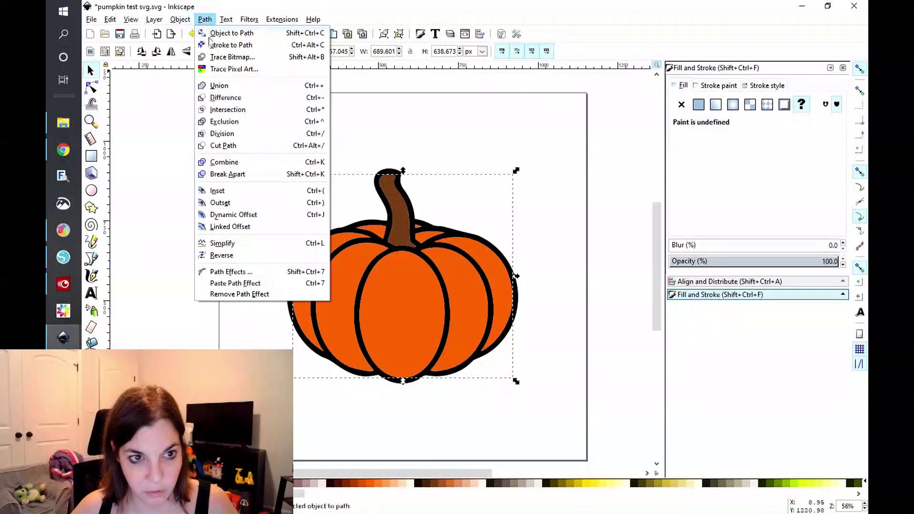
pyautogui.click(219, 85)
# Move the coloured stem and body group aside to check the layer beneath it, and undo the move
pyautogui.click(296, 143)
pyautogui.moveTo(402, 212); pyautogui.dragTo(456, 217)
pyautogui.hotkey('ctrl', 'z')
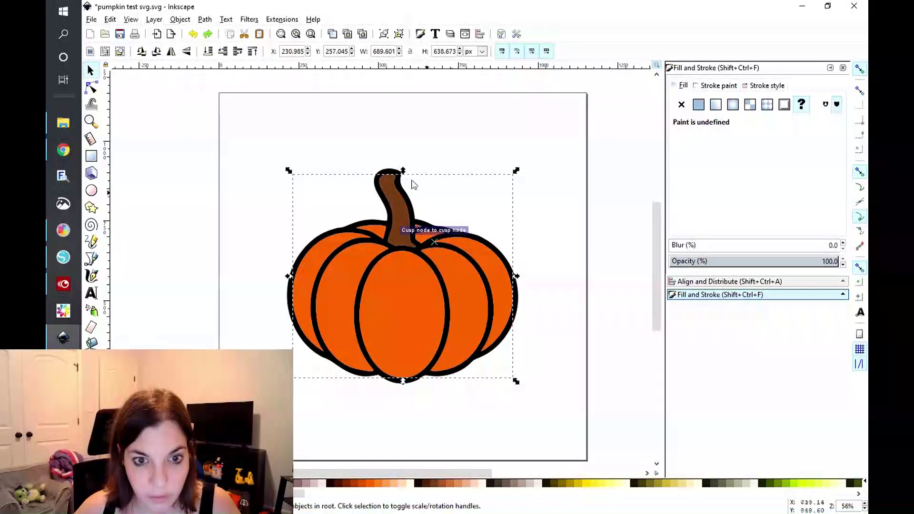
# Break apart the black outline layer and union its pieces into a solid silhouette, briefly shifting the coloured group to check beneath it
pyautogui.click(398, 141)
pyautogui.click(392, 172)
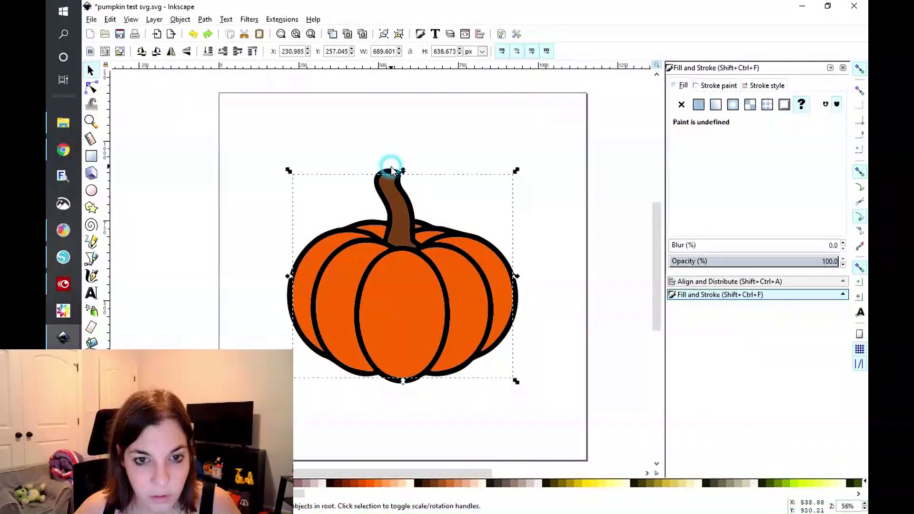
pyautogui.click(391, 165)
pyautogui.click(380, 176)
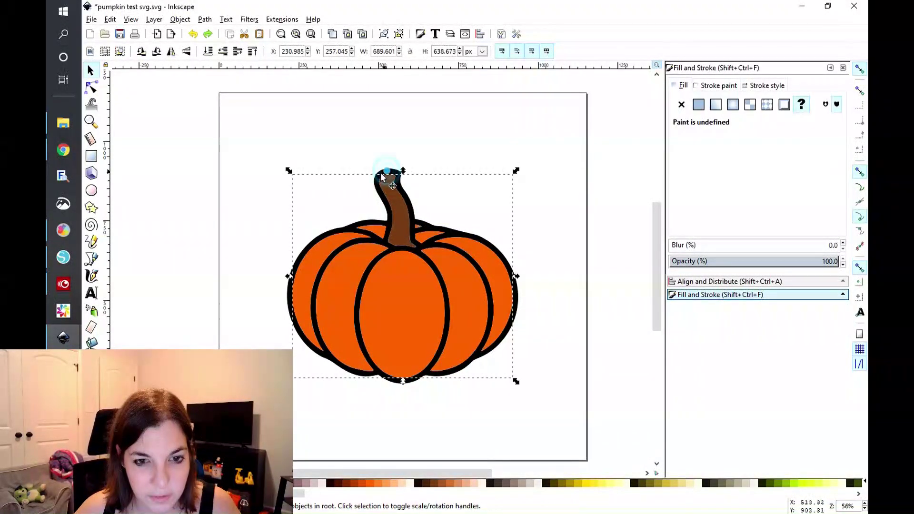
pyautogui.click(200, 20)
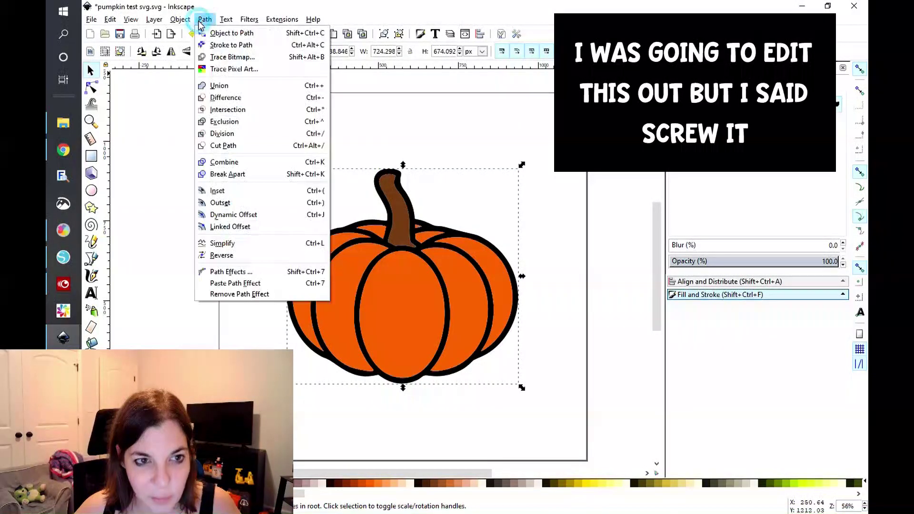
pyautogui.click(228, 174)
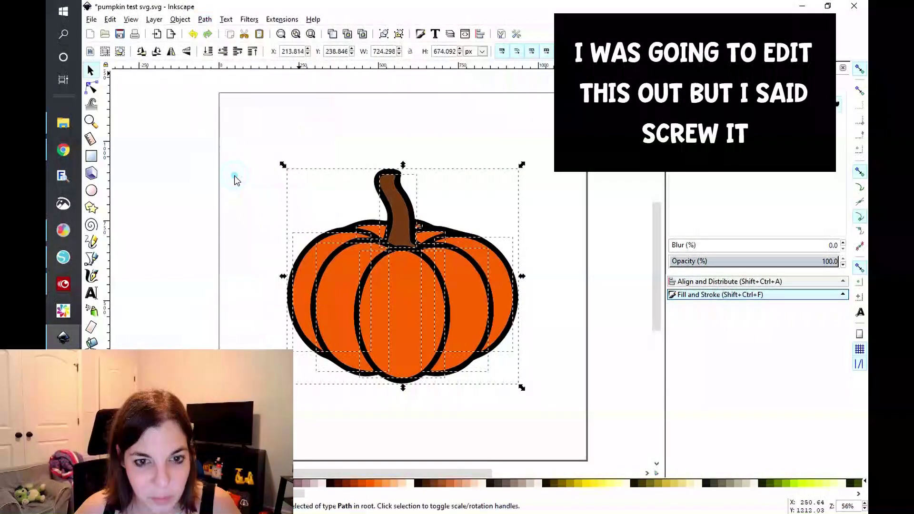
pyautogui.click(205, 20)
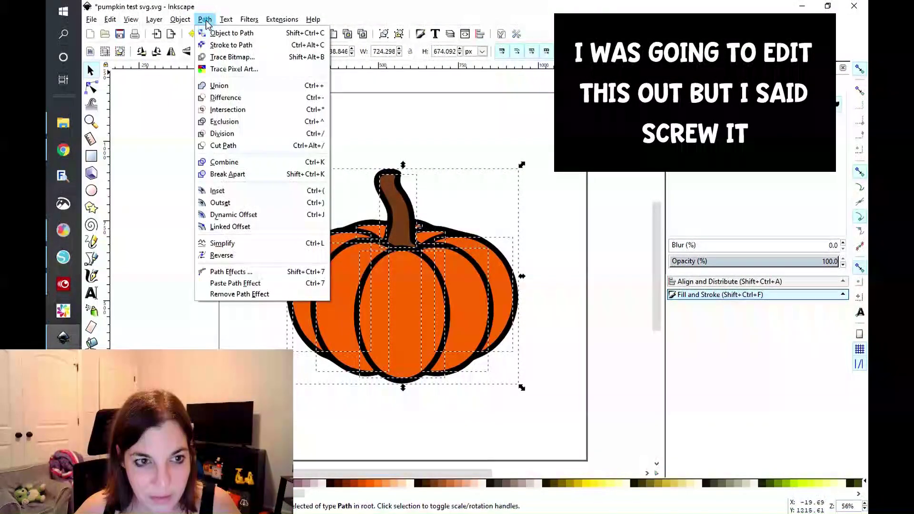
pyautogui.click(219, 87)
pyautogui.moveTo(408, 204); pyautogui.dragTo(495, 207)
pyautogui.hotkey('ctrl', 'z')
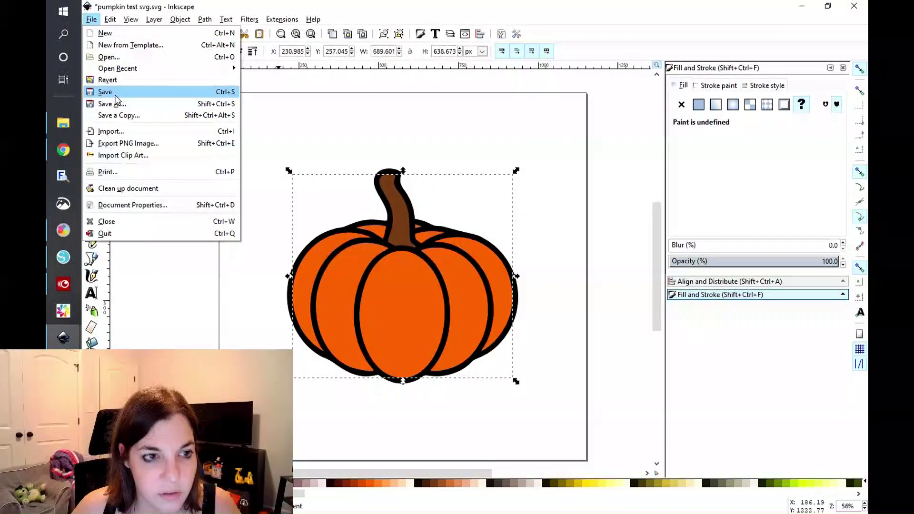
# Save the pumpkin test svg file and open it in Silhouette Studio
pyautogui.click(115, 95)
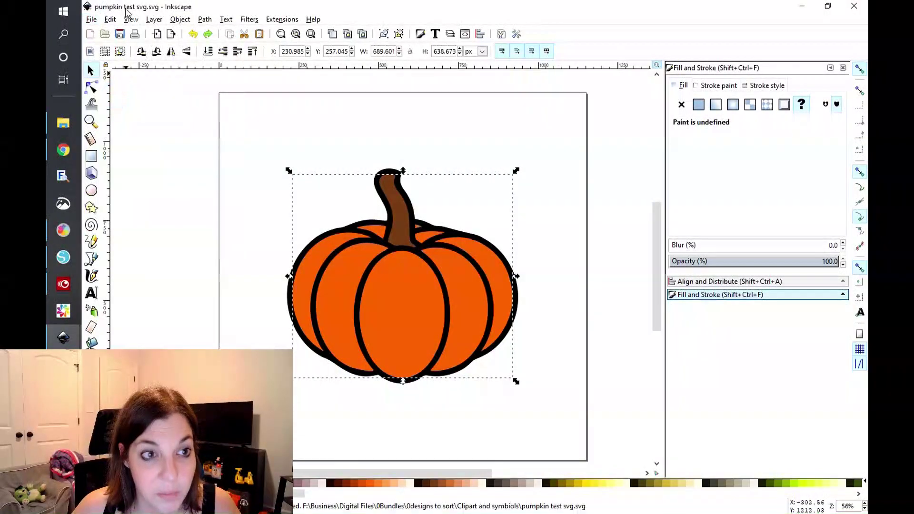
pyautogui.click(64, 259)
pyautogui.click(107, 35)
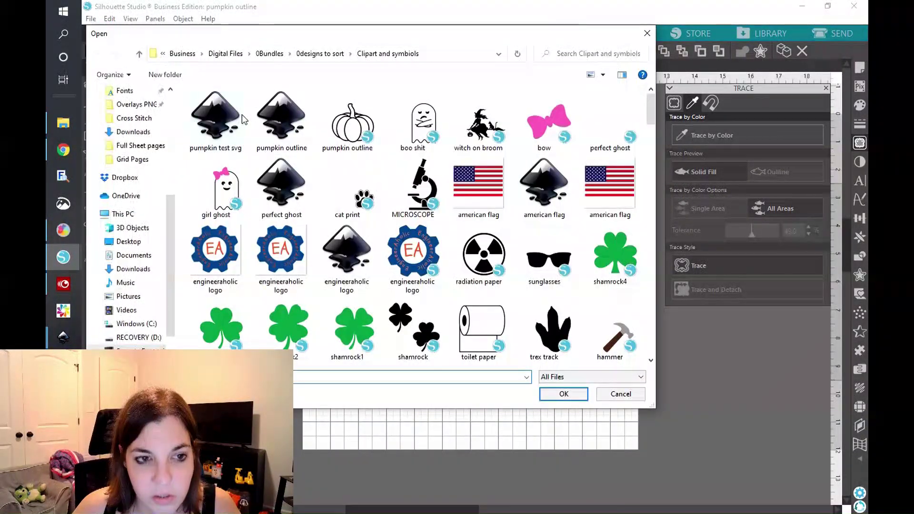
pyautogui.doubleClick(278, 116)
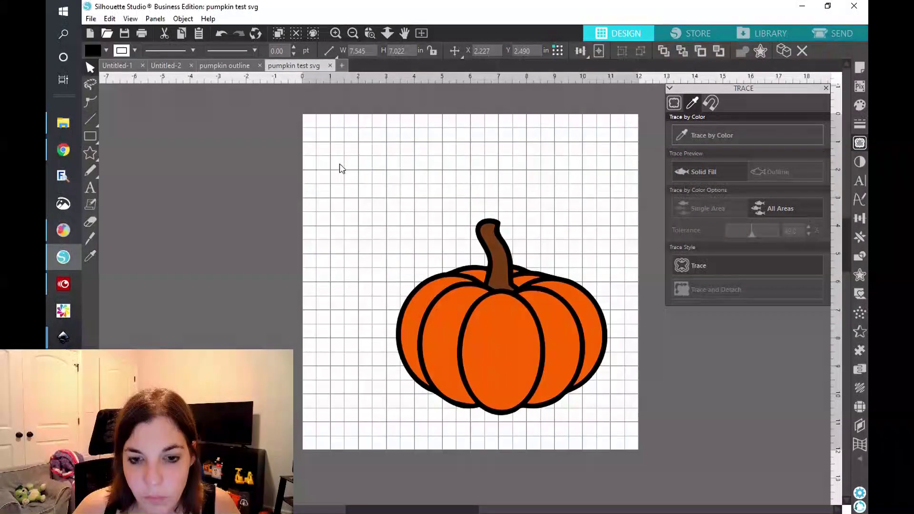
# Move all the pumpkin layers together nearer the middle of the mat and preview their cut lines in the Send view
pyautogui.click(497, 299)
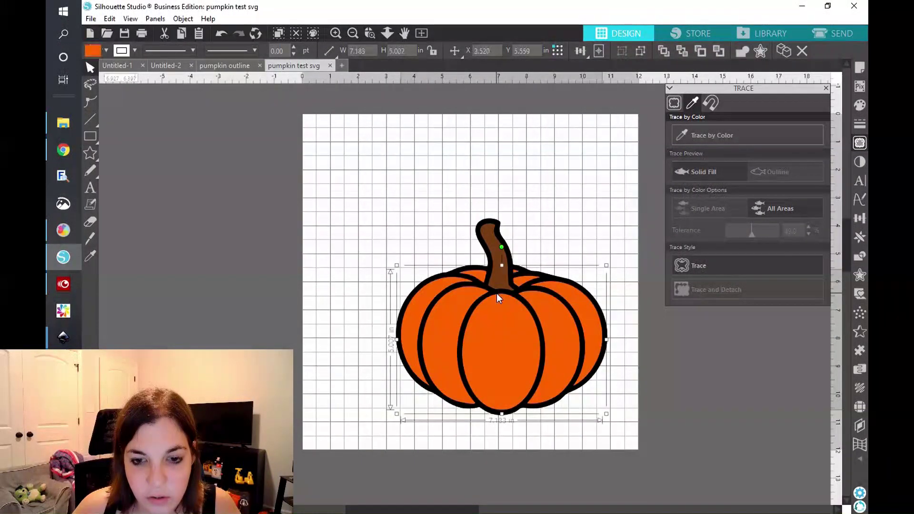
pyautogui.click(414, 190)
pyautogui.moveTo(388, 199); pyautogui.dragTo(584, 385)
pyautogui.moveTo(510, 350); pyautogui.dragTo(491, 312)
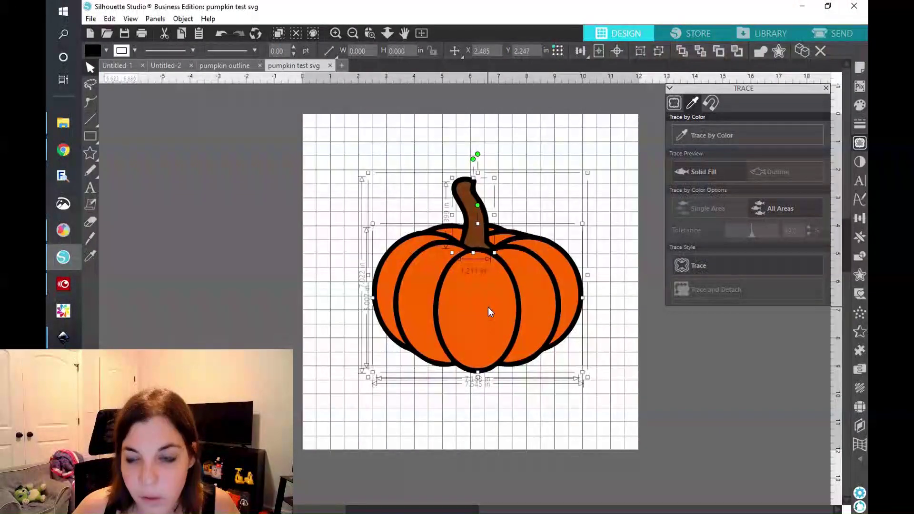
pyautogui.click(832, 33)
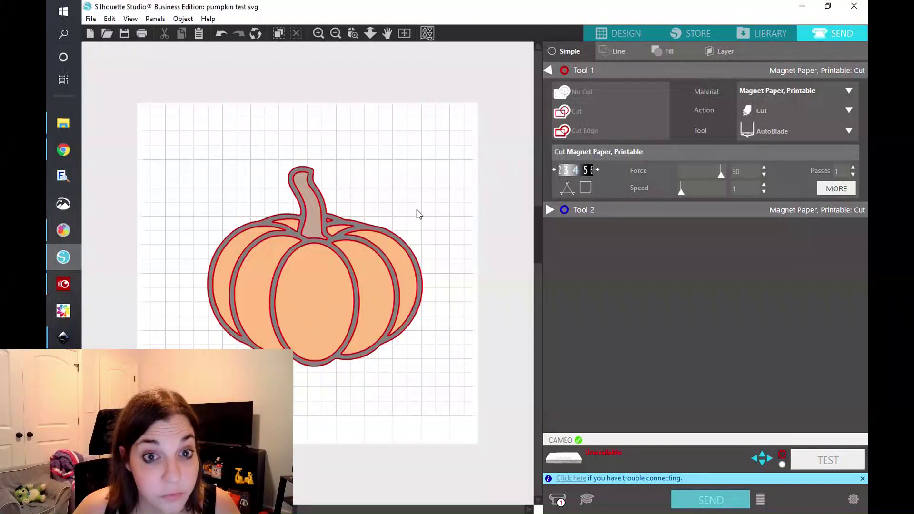
pyautogui.click(631, 33)
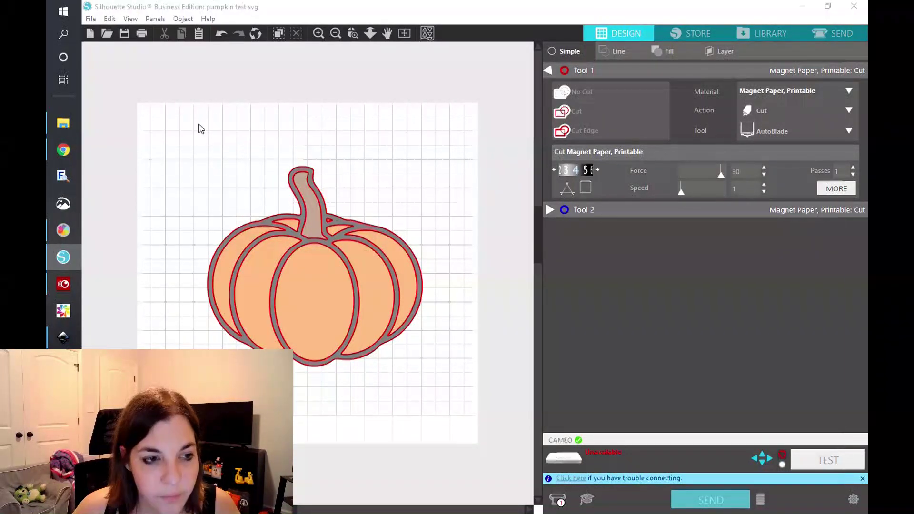
# Switch back to the Inkscape window containing pumpkin test svg.svg
pyautogui.click(65, 150)
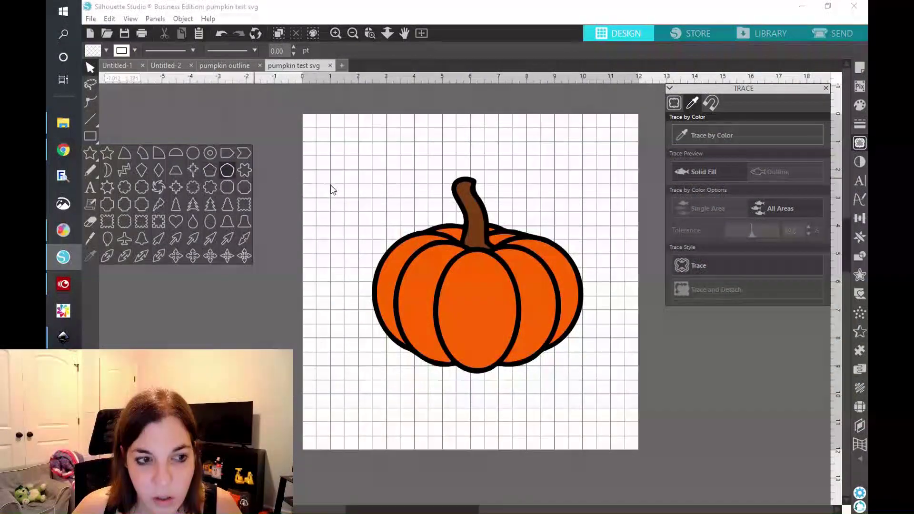
pyautogui.click(339, 192)
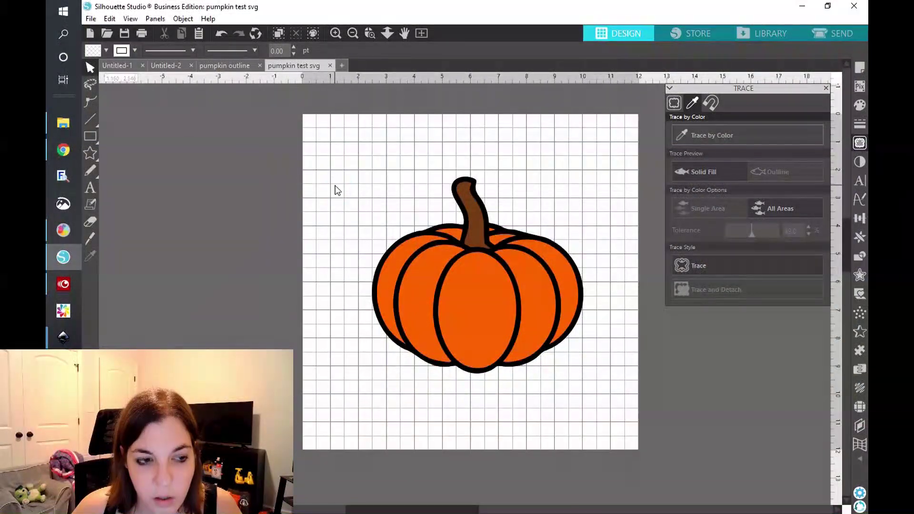
pyautogui.click(63, 338)
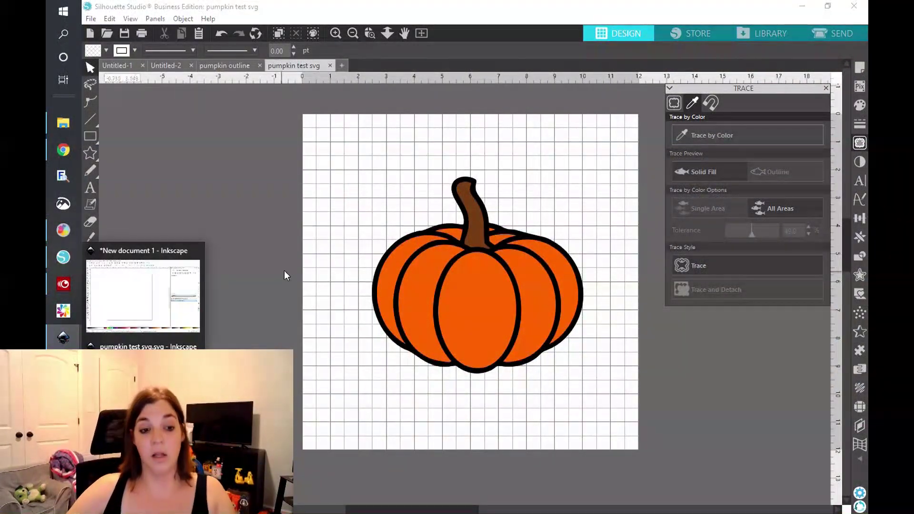
pyautogui.click(141, 347)
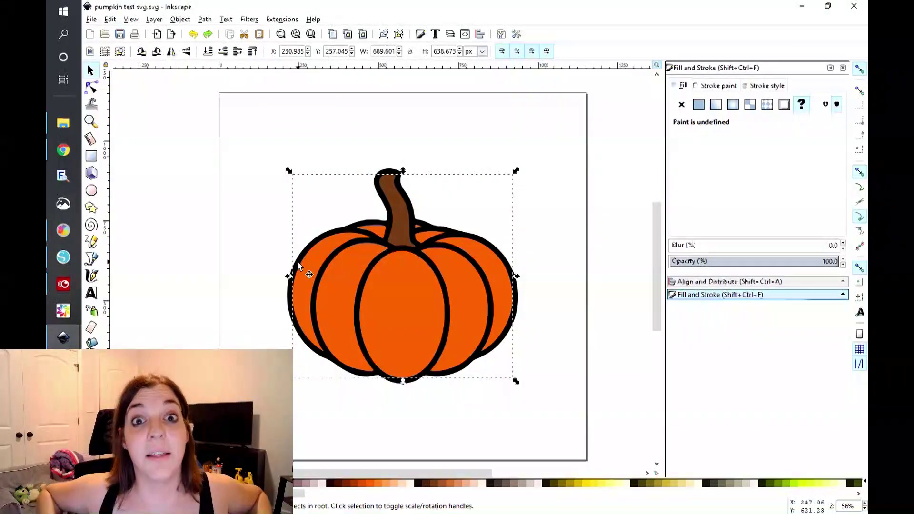